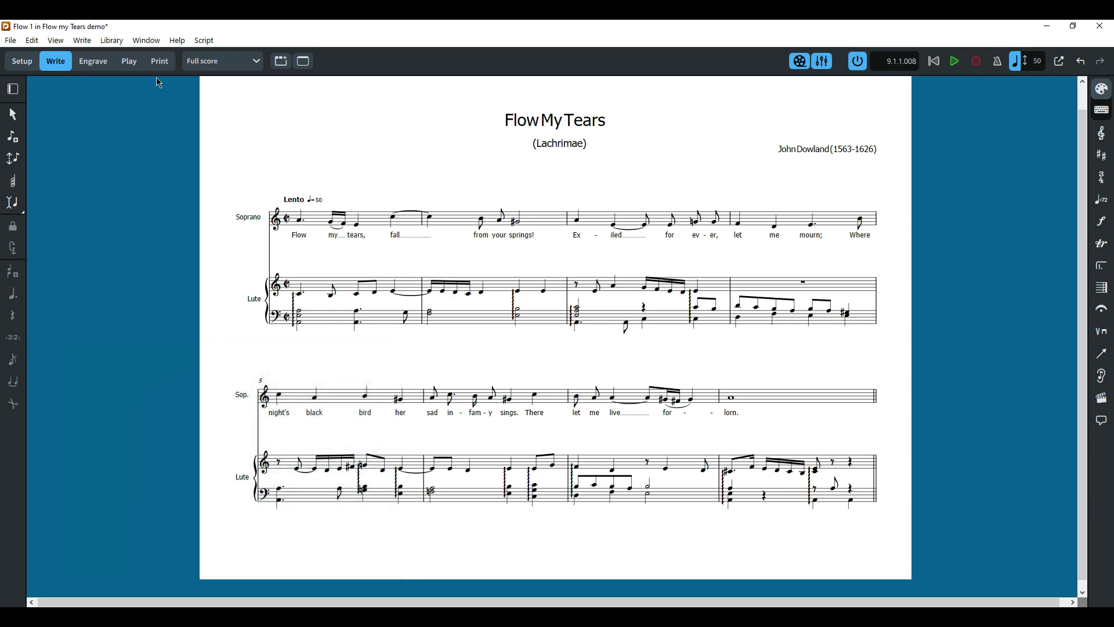
- From Play mode's VST Rack, open the soprano's Emvoice One editor and the lute's HALion Sonic SE window
left_click(130, 62)
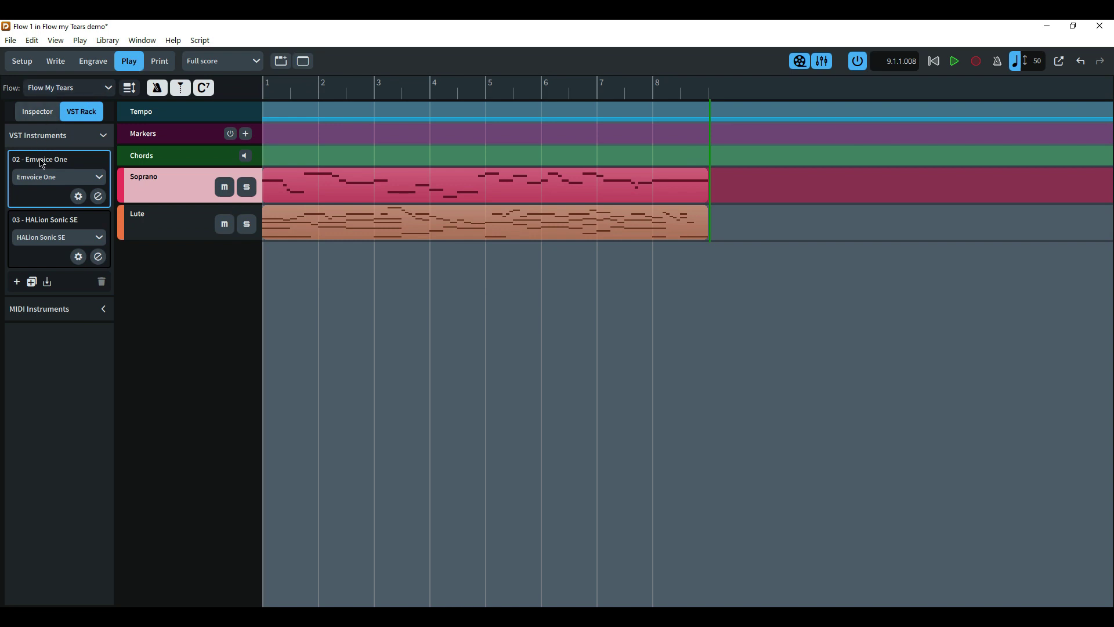
left_click(98, 196)
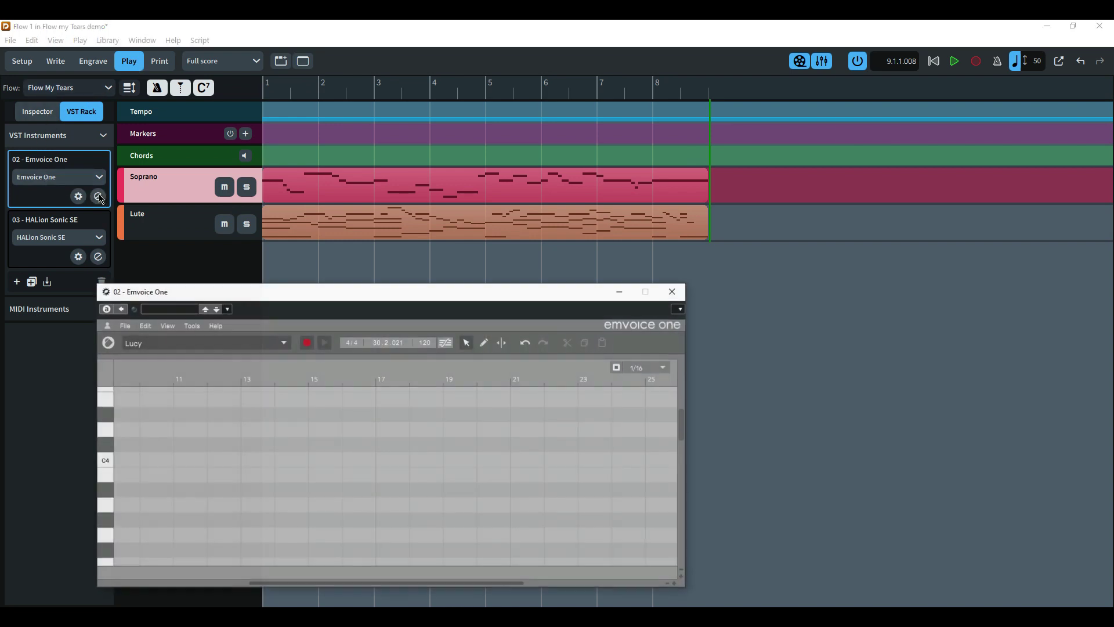
left_click(98, 257)
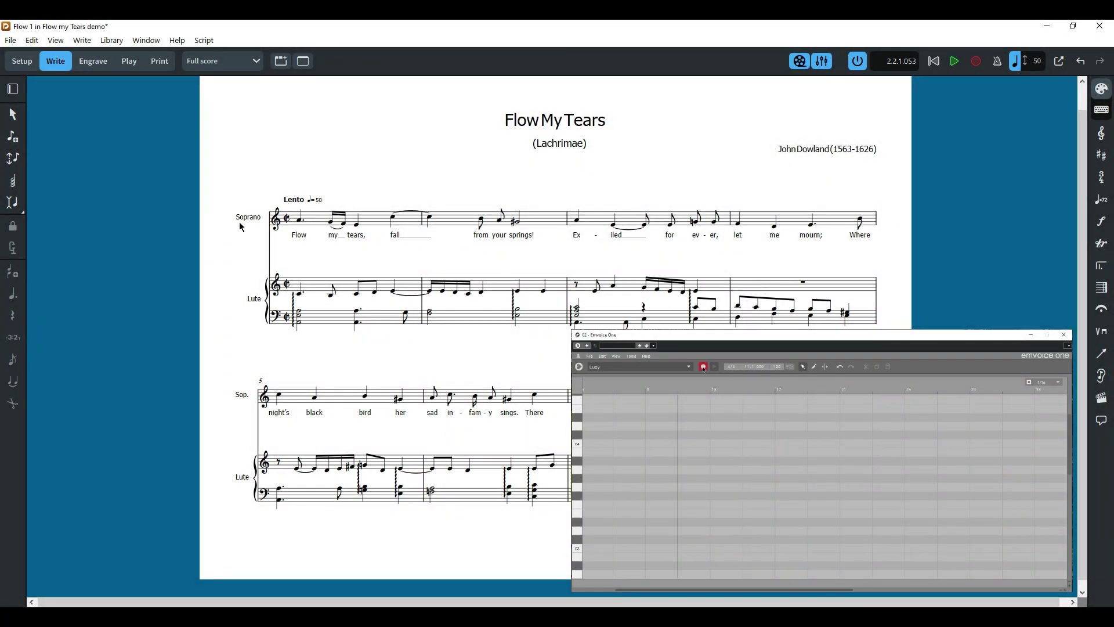
- Play the flow from the first soprano note so Emvoice One captures the melody, then stop
left_click(299, 223)
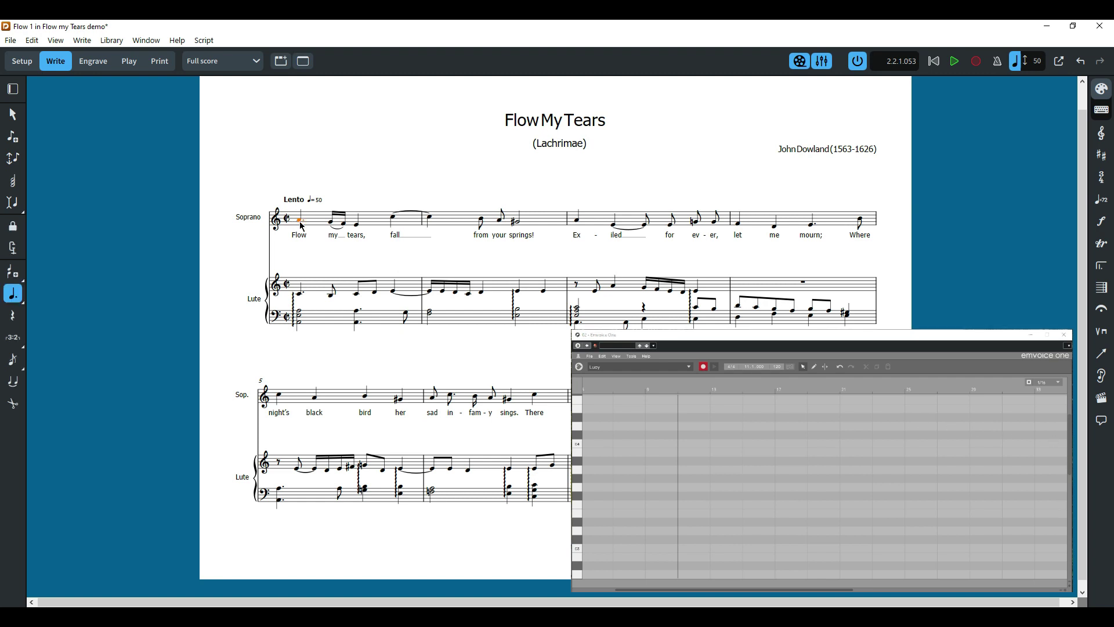
key("space")
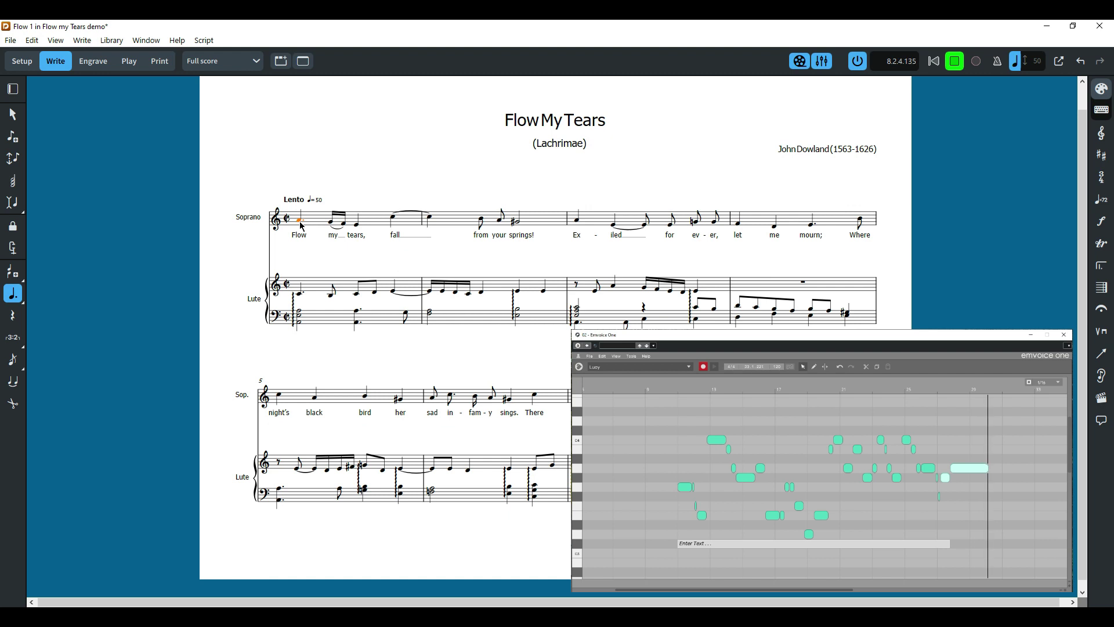
key("space")
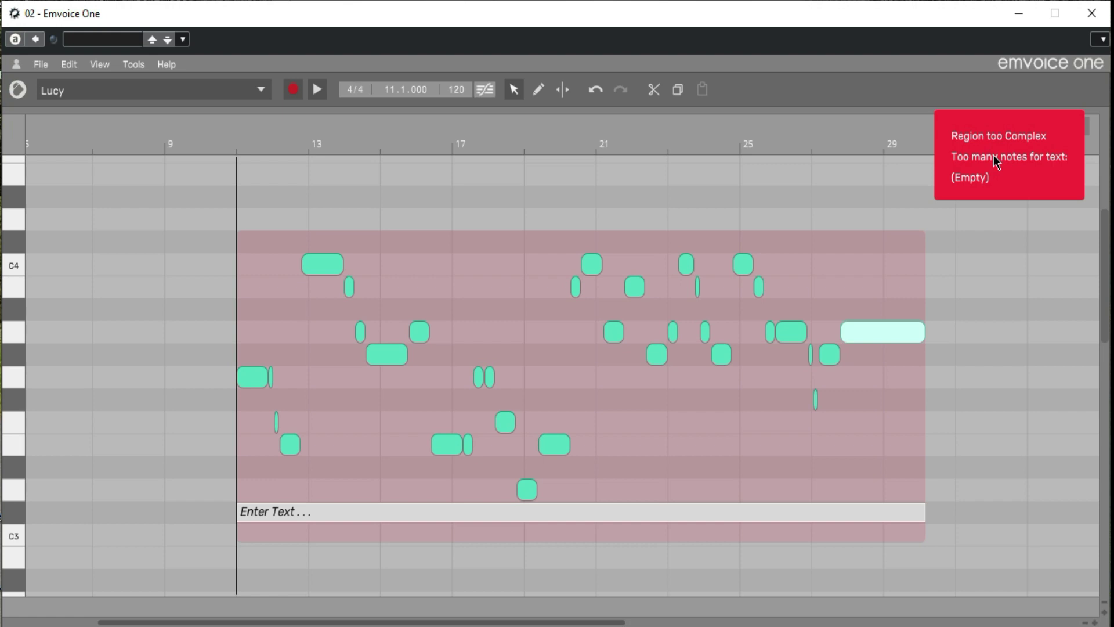
- Dismiss the too-complex warning and split the notes from bar 16 onward into a new phrase
left_click(403, 207)
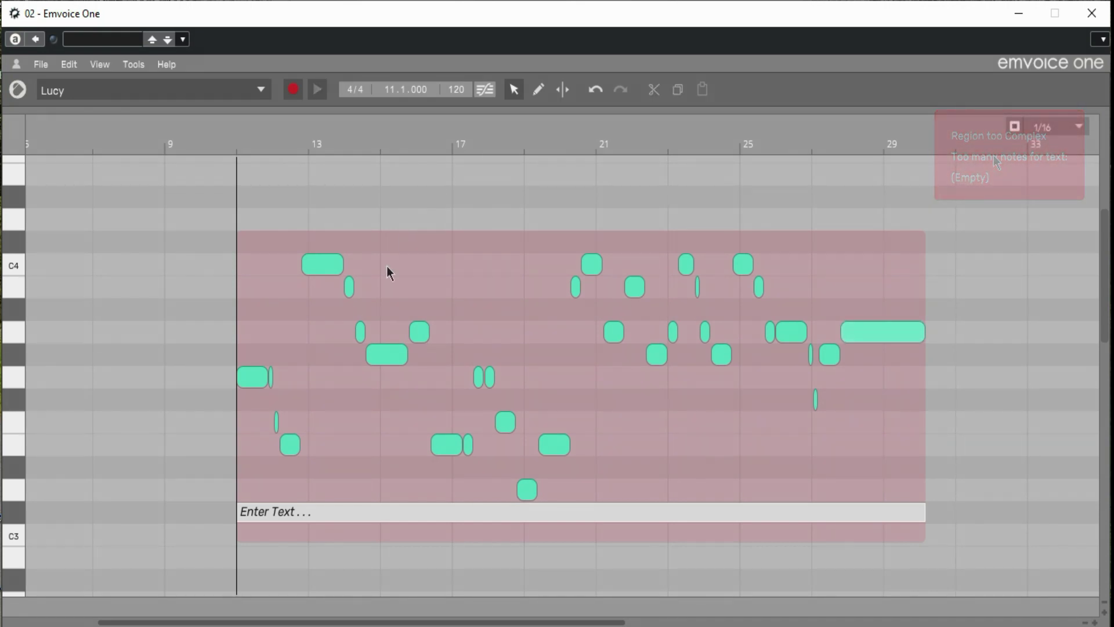
left_click(248, 382)
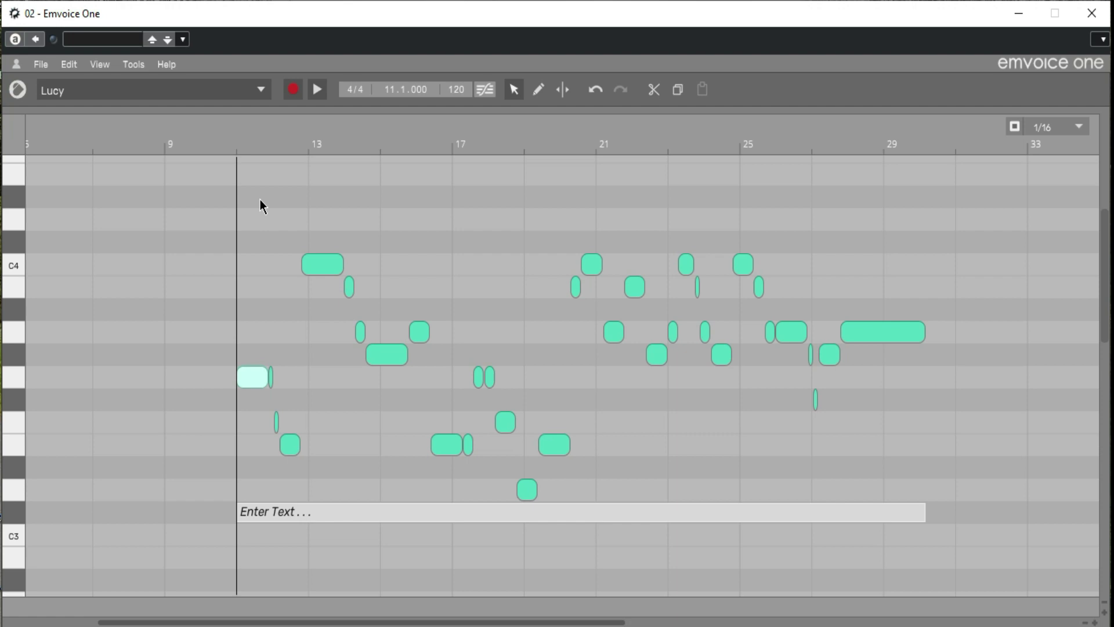
left_click_drag(416, 179, 895, 521)
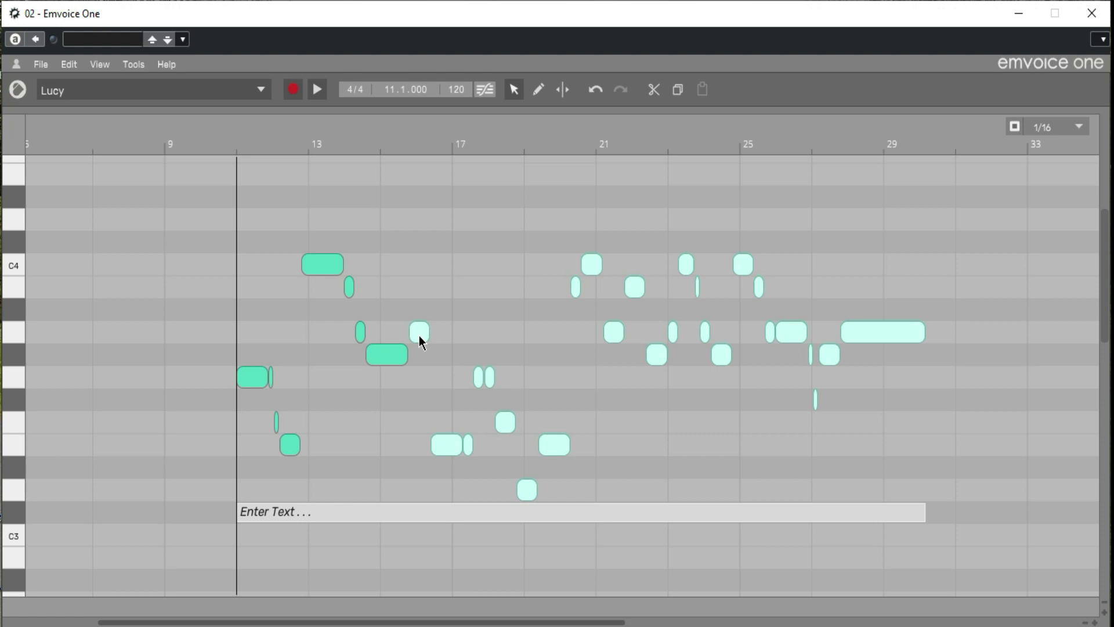
left_click_drag(420, 335, 422, 336)
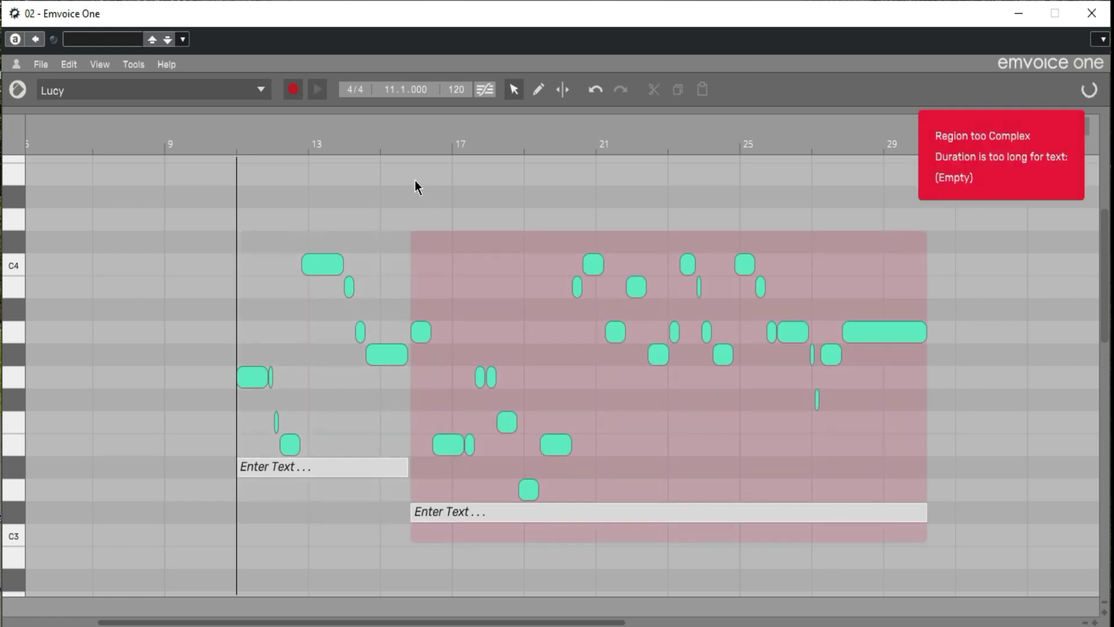
- Split the notes from bar 20 onward into a third phrase
left_click_drag(415, 180, 572, 500)
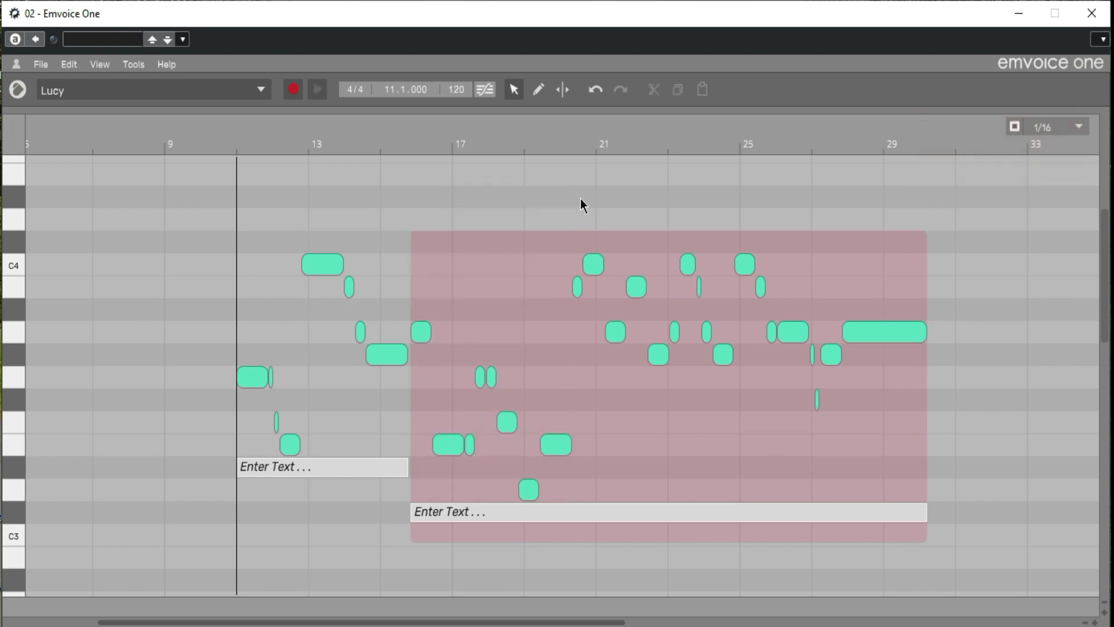
left_click_drag(575, 194, 952, 432)
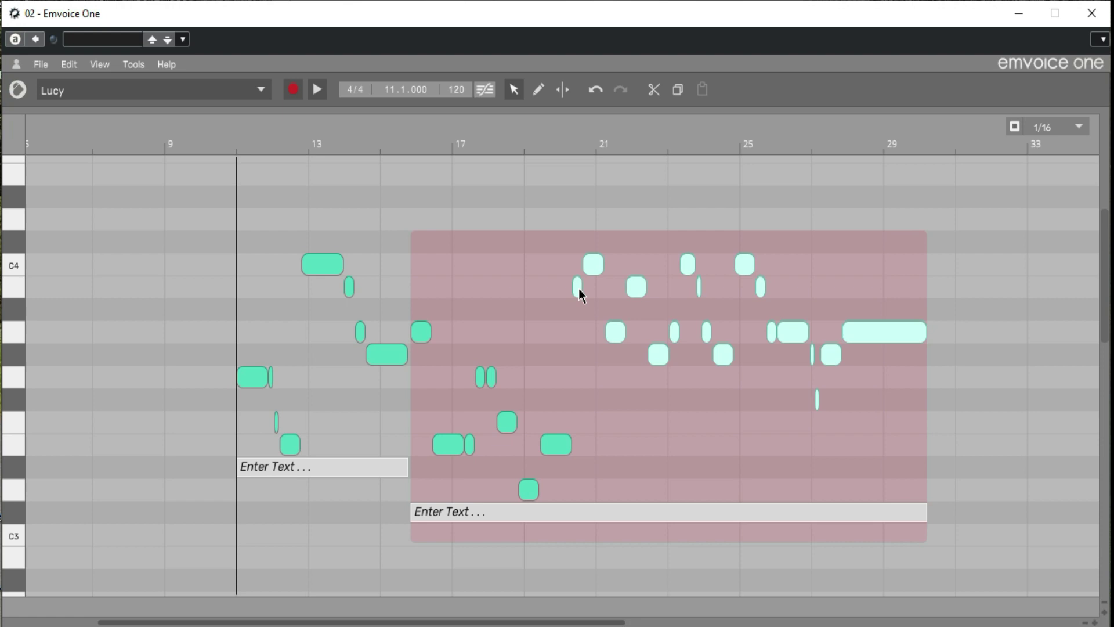
left_click_drag(1096, 623, 1066, 614)
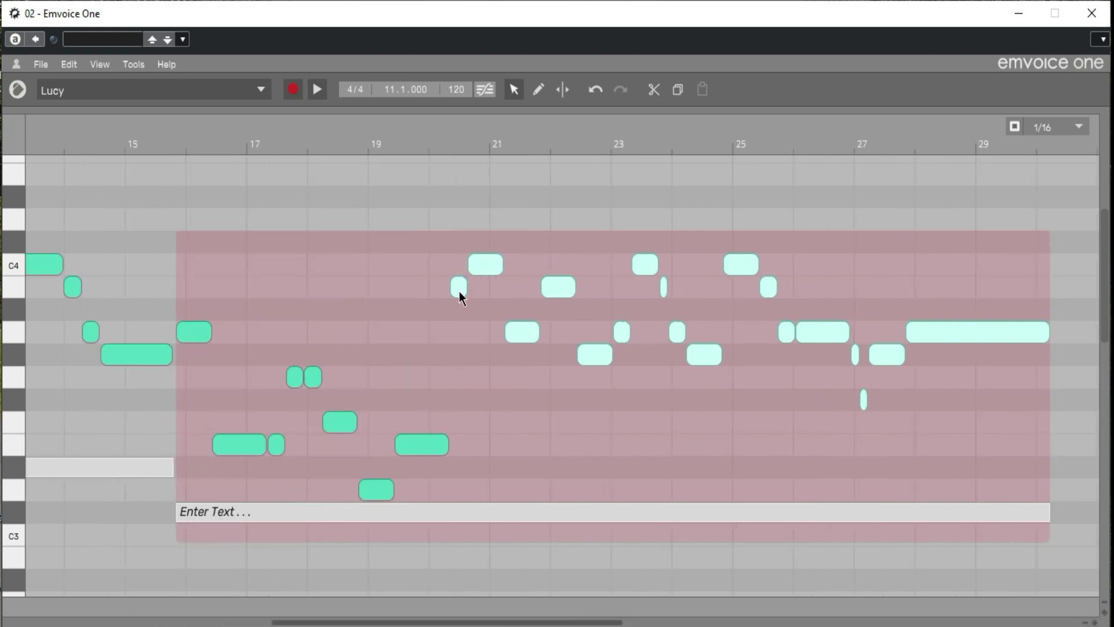
left_click_drag(458, 291, 461, 291)
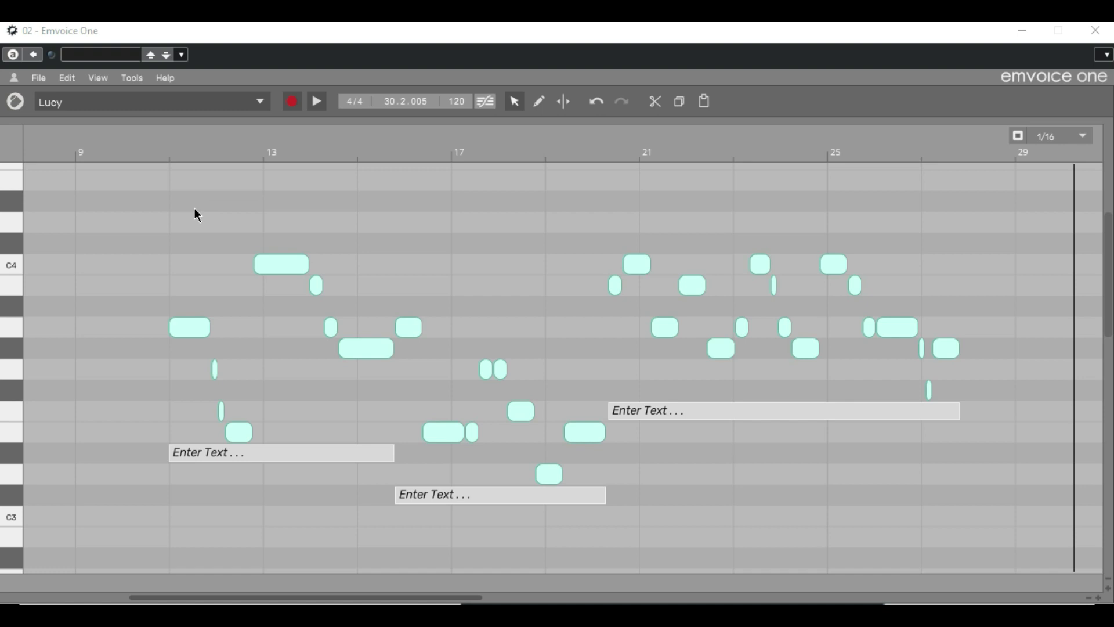
left_click(150, 193)
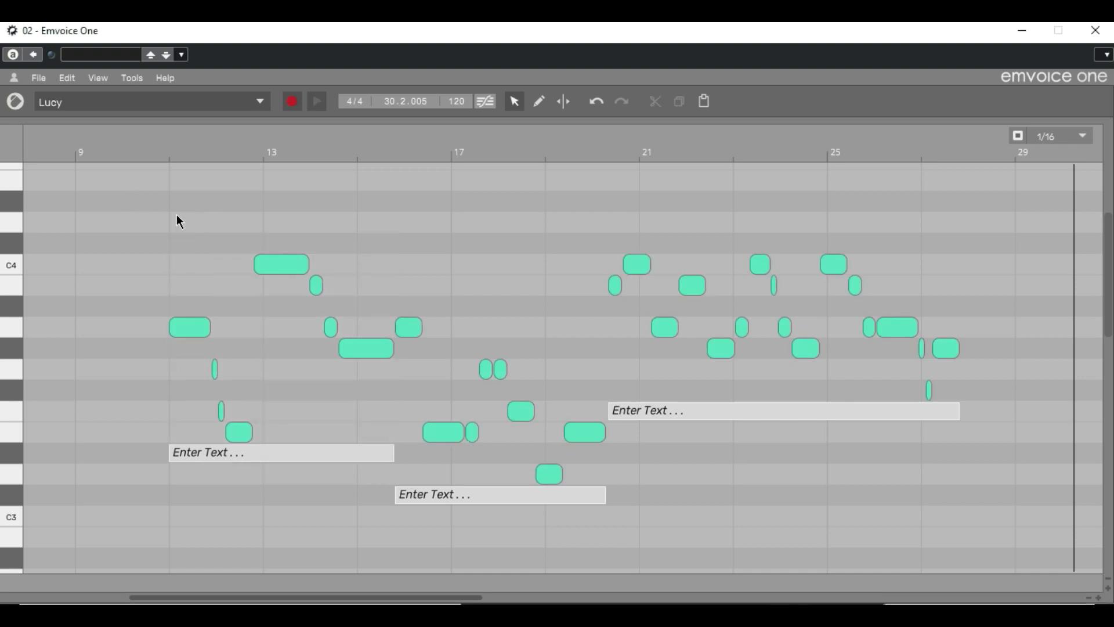
left_click(260, 103)
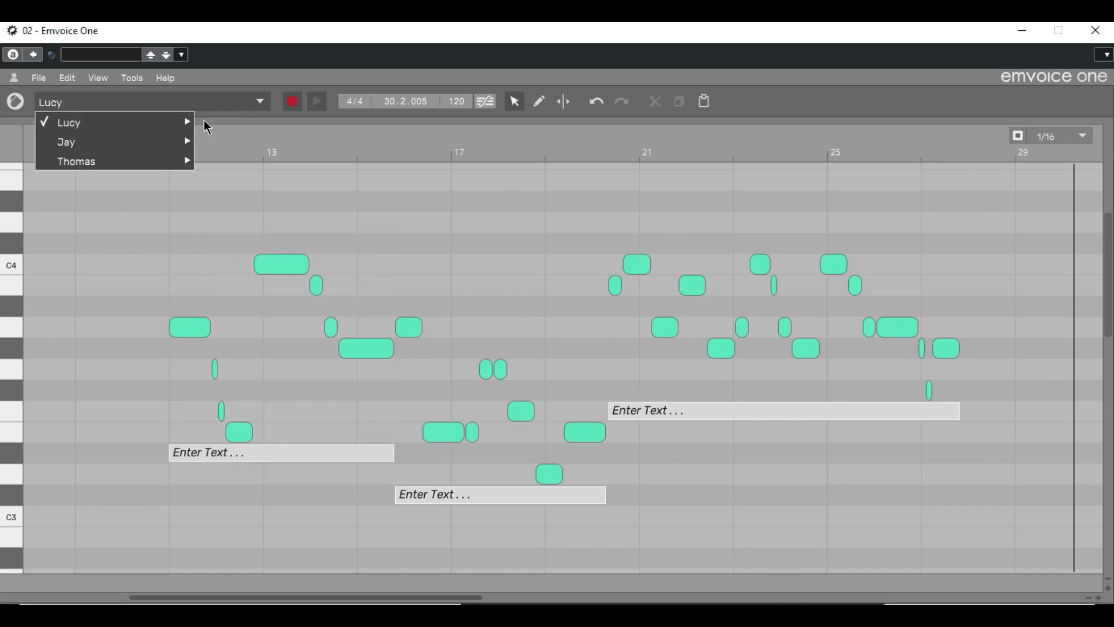
mouse_move(154, 130)
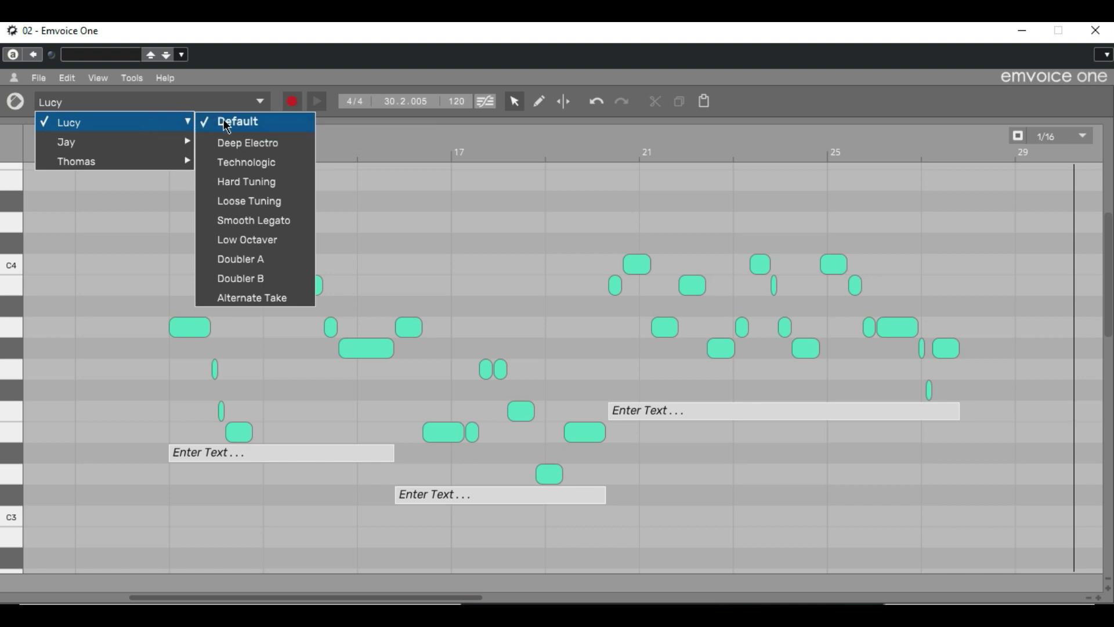
mouse_move(121, 149)
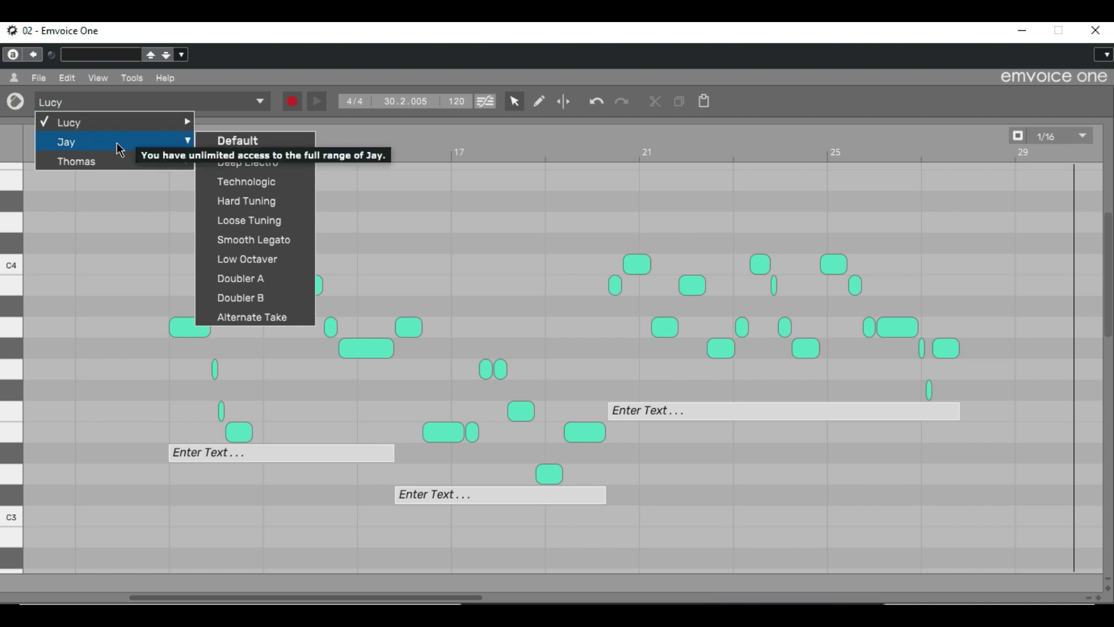
mouse_move(162, 167)
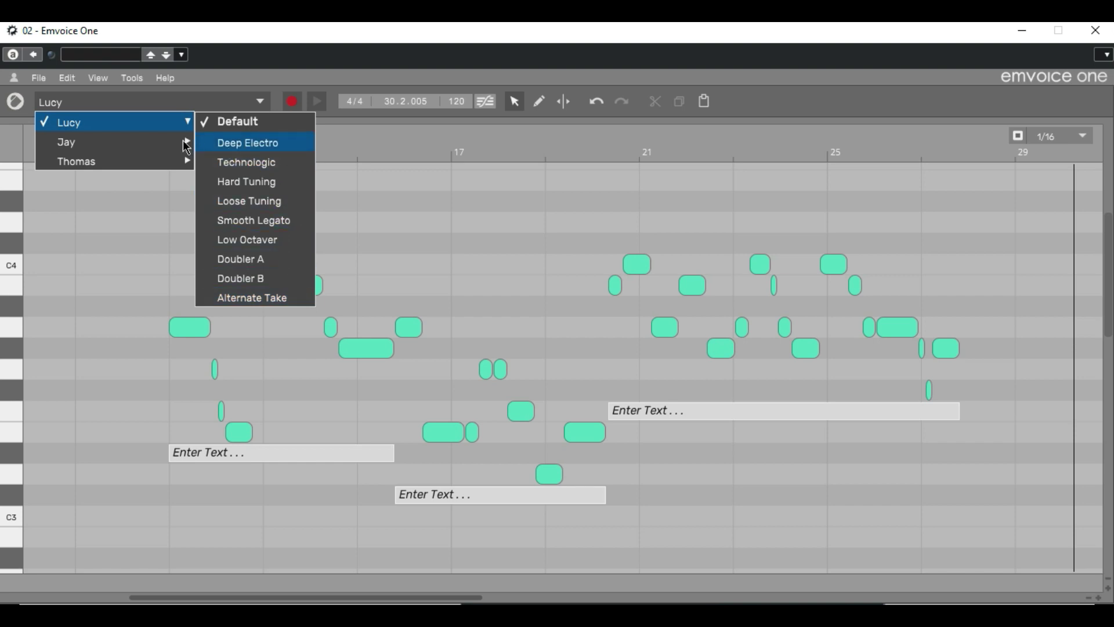
mouse_move(186, 147)
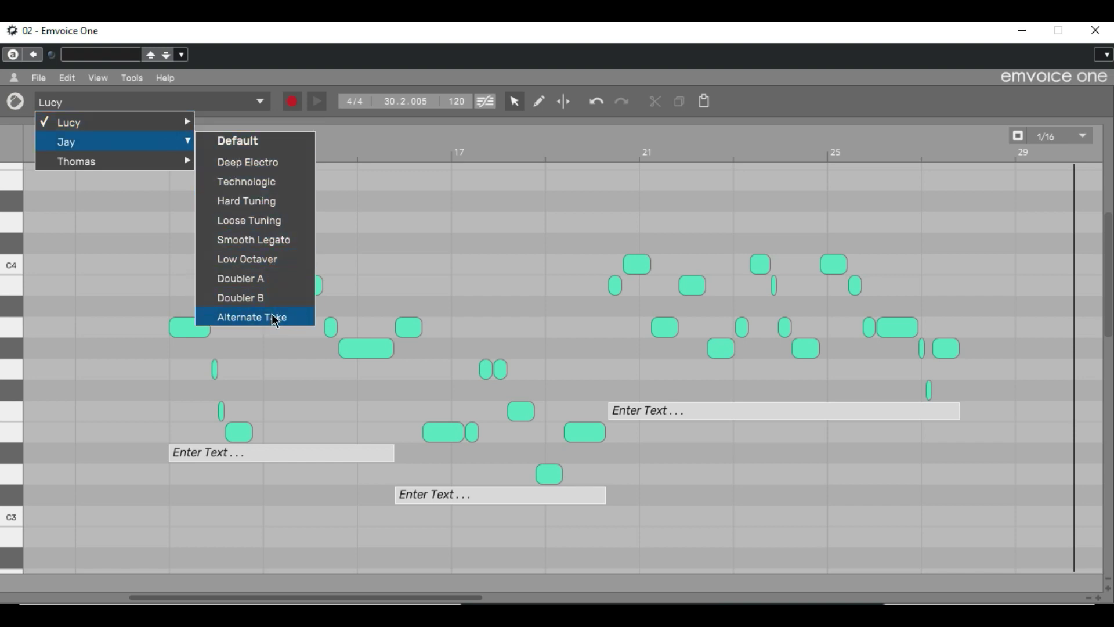
mouse_move(162, 158)
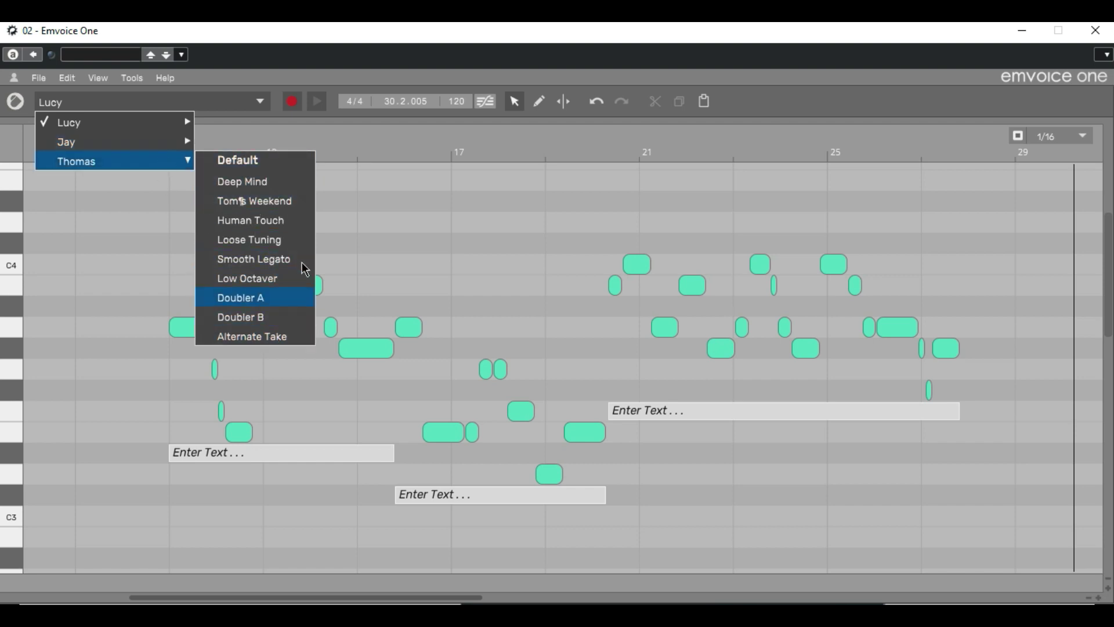
left_click(356, 242)
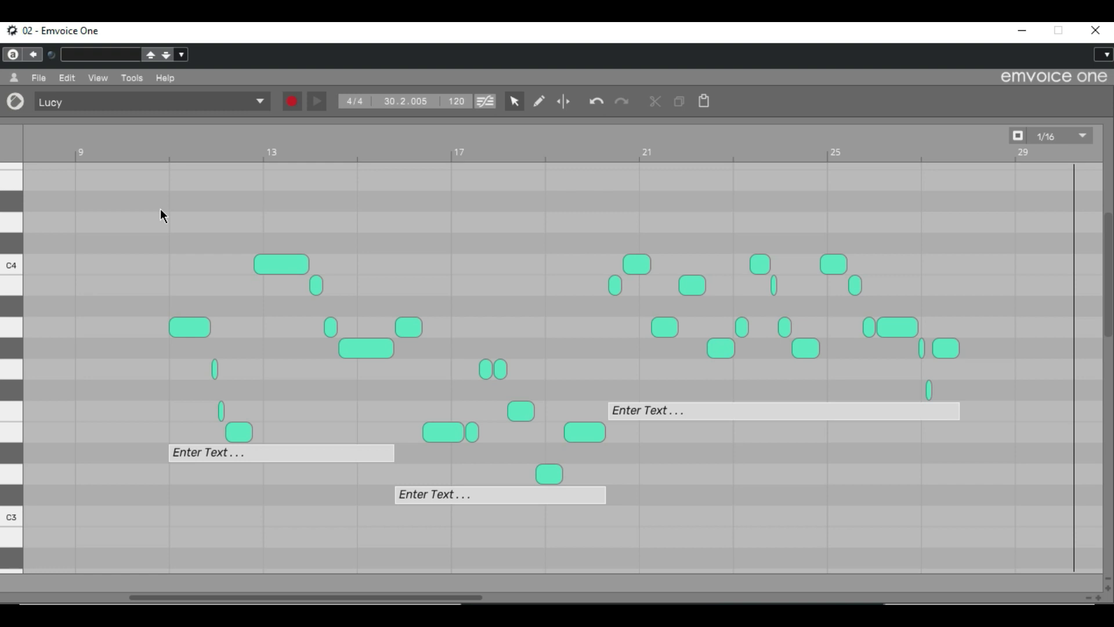
- Select the eight notes of the first phrase and play a sung preview of them
left_click_drag(160, 207, 356, 442)
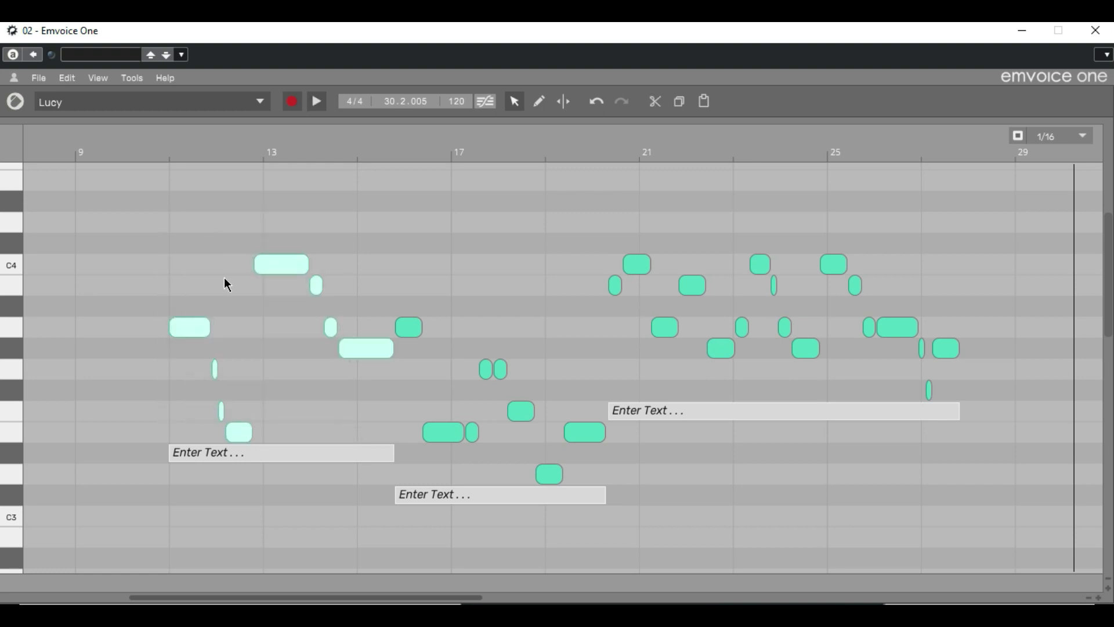
left_click(223, 207)
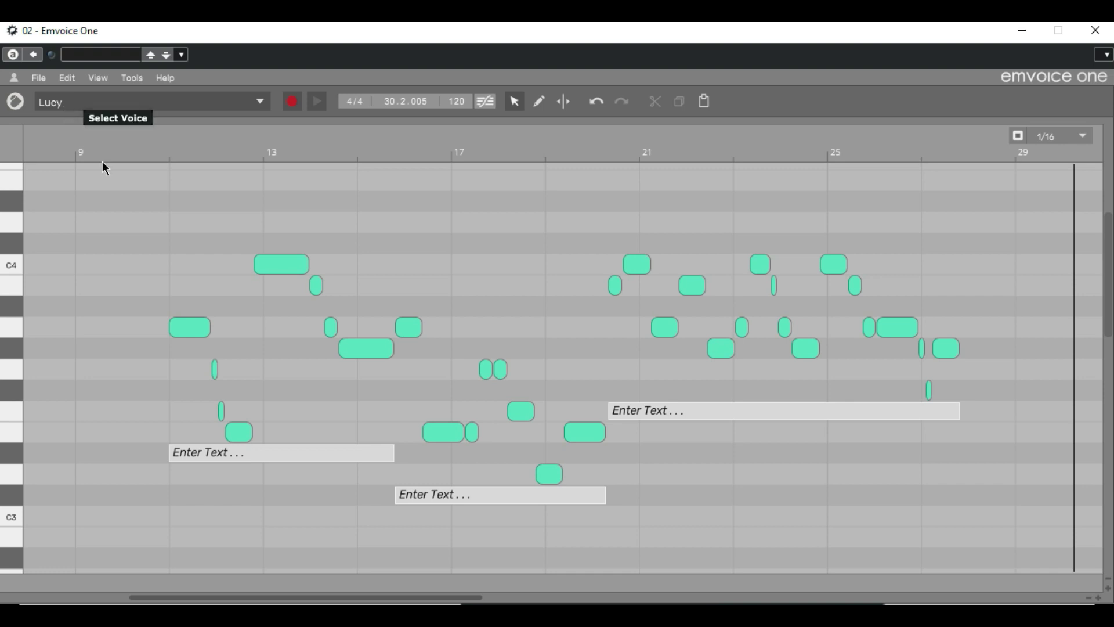
left_click_drag(259, 295, 361, 451)
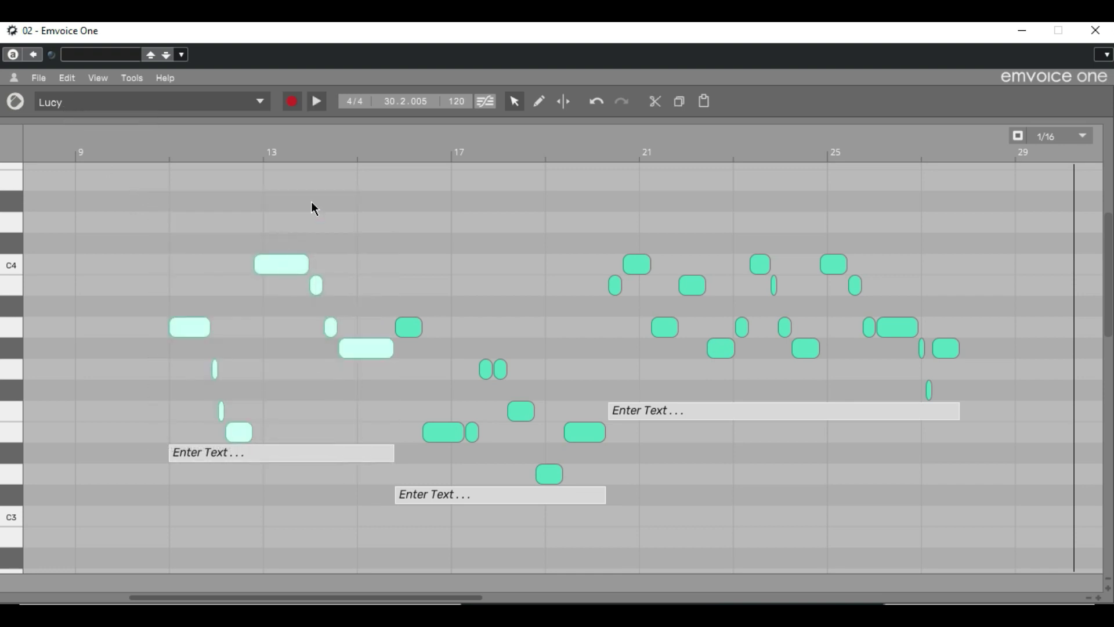
left_click(317, 102)
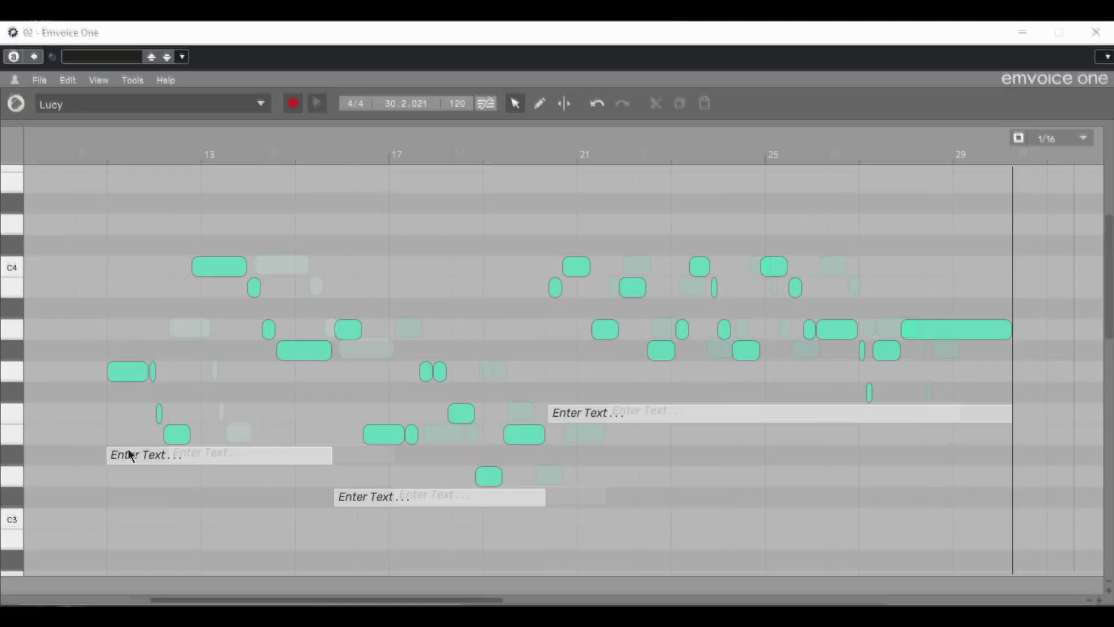
- Enter 'flow my tears fall from your springs' and 'Exiled forever let me mourne' for the first two phrases
left_click(134, 456)
type("flow my tears fall")
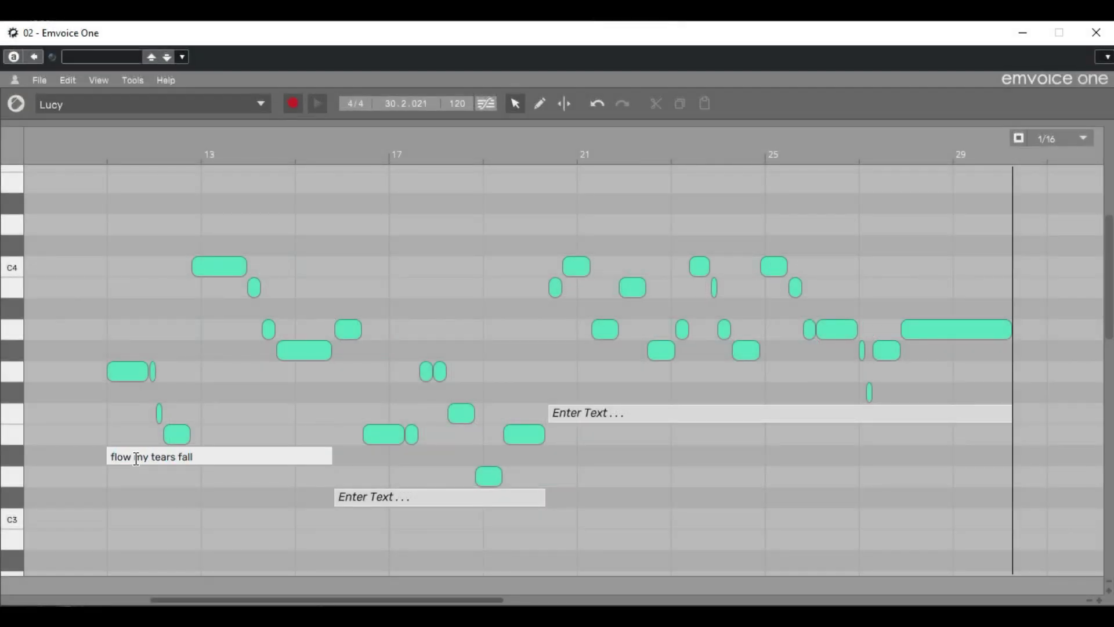
type(" from your springs")
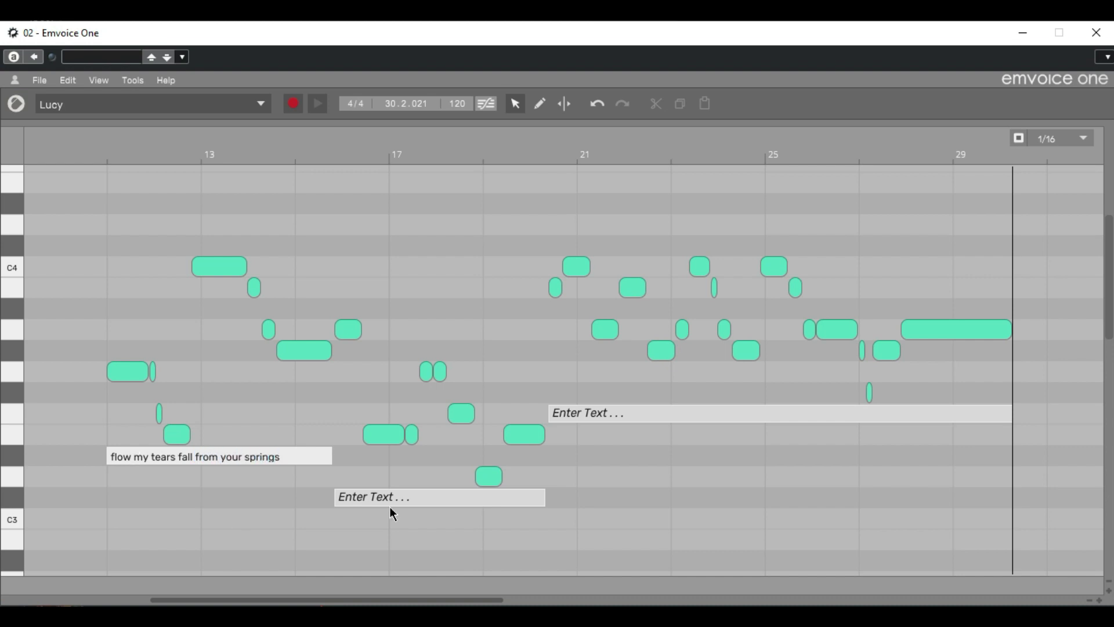
left_click(395, 497)
type("Exiled f")
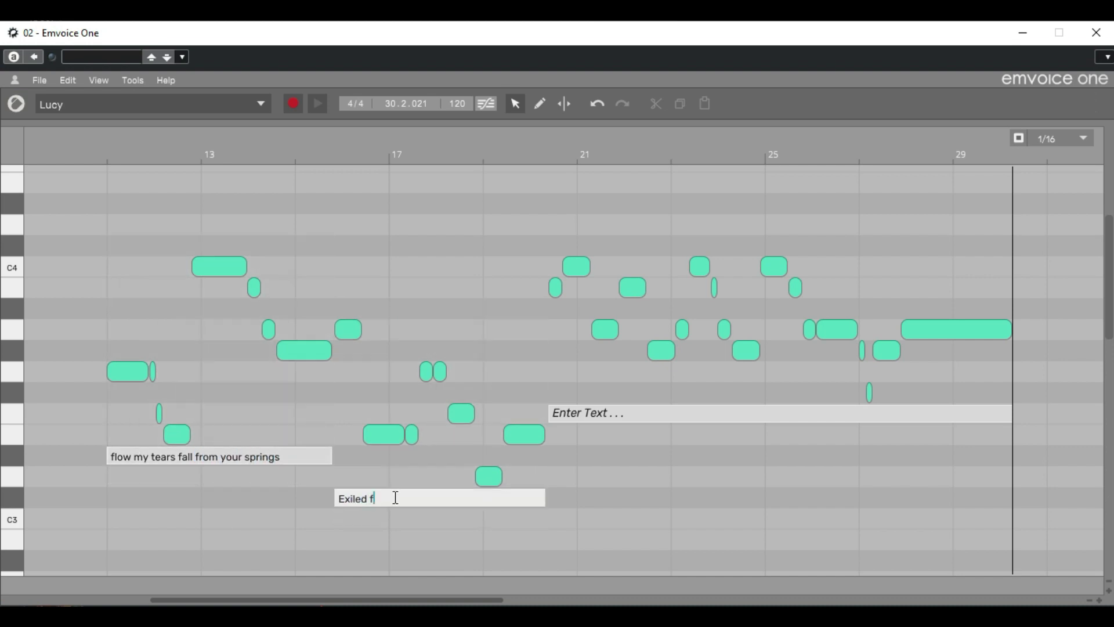
type("orever let me mourne")
left_click(1031, 515)
- Give the last phrase the lyrics 'where night's black bird her sad infamy sings. There let me live forlorn'
left_click(601, 416)
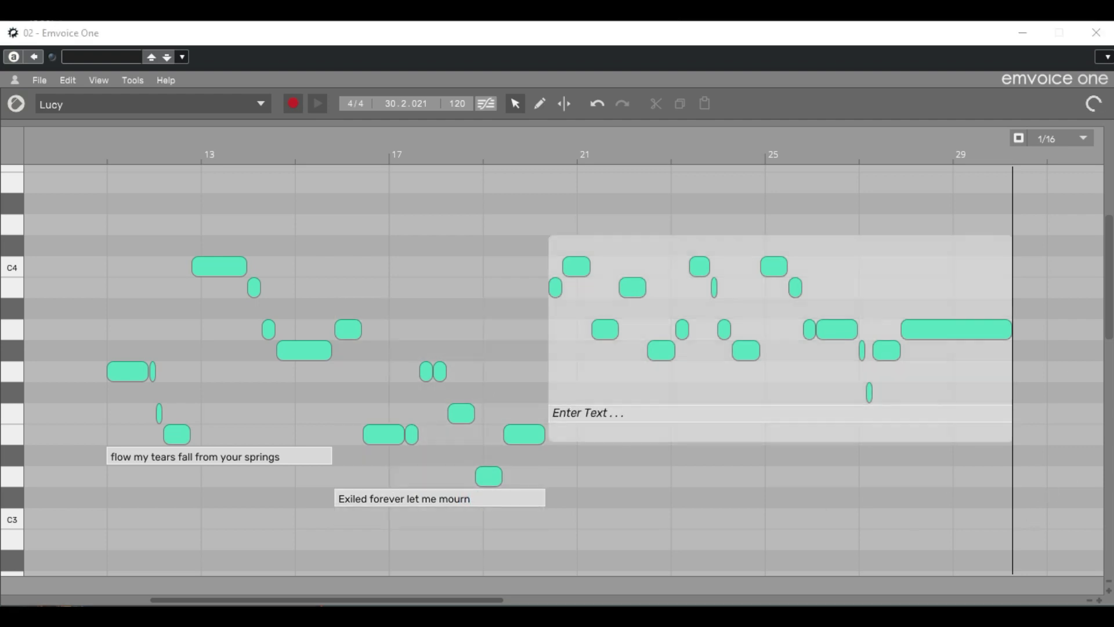
type("where night's bla")
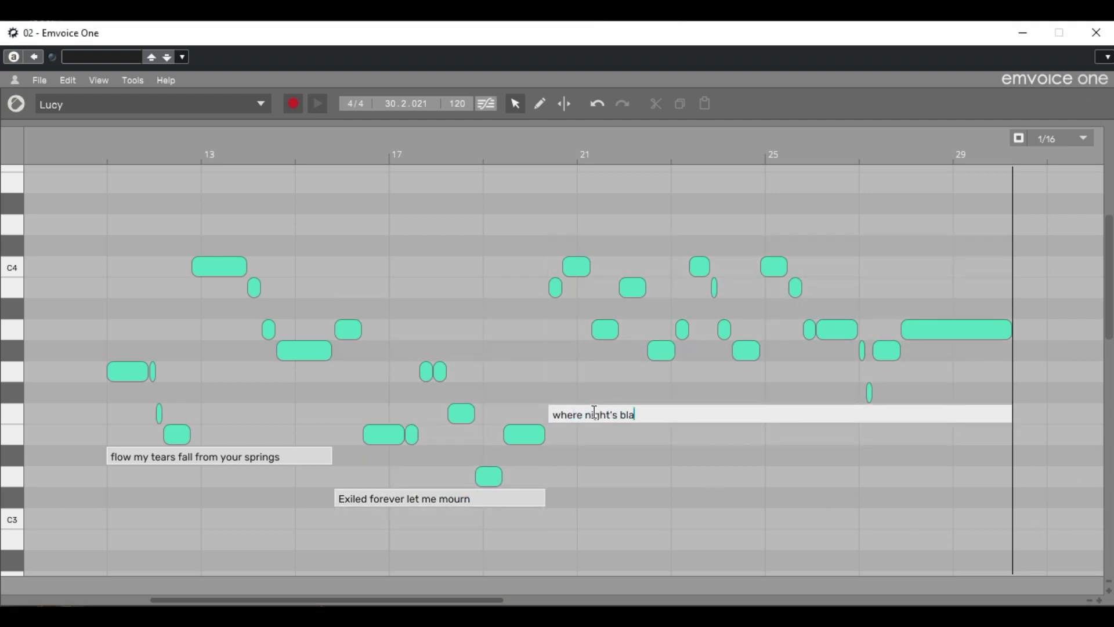
type("ck bird her sad infamy sings")
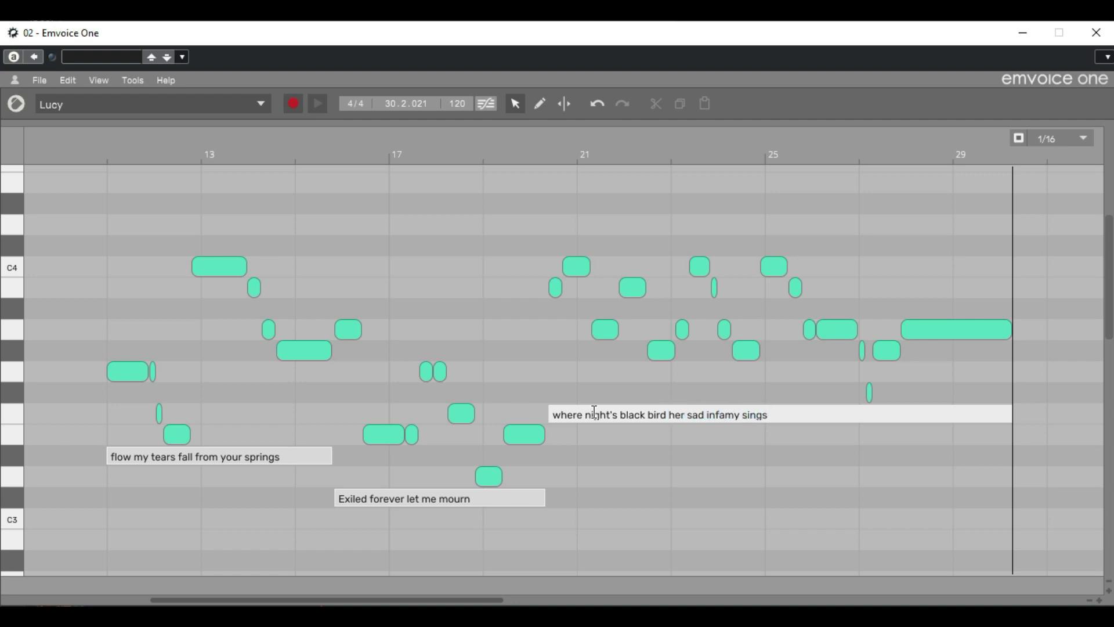
type(". There let me live forlorn")
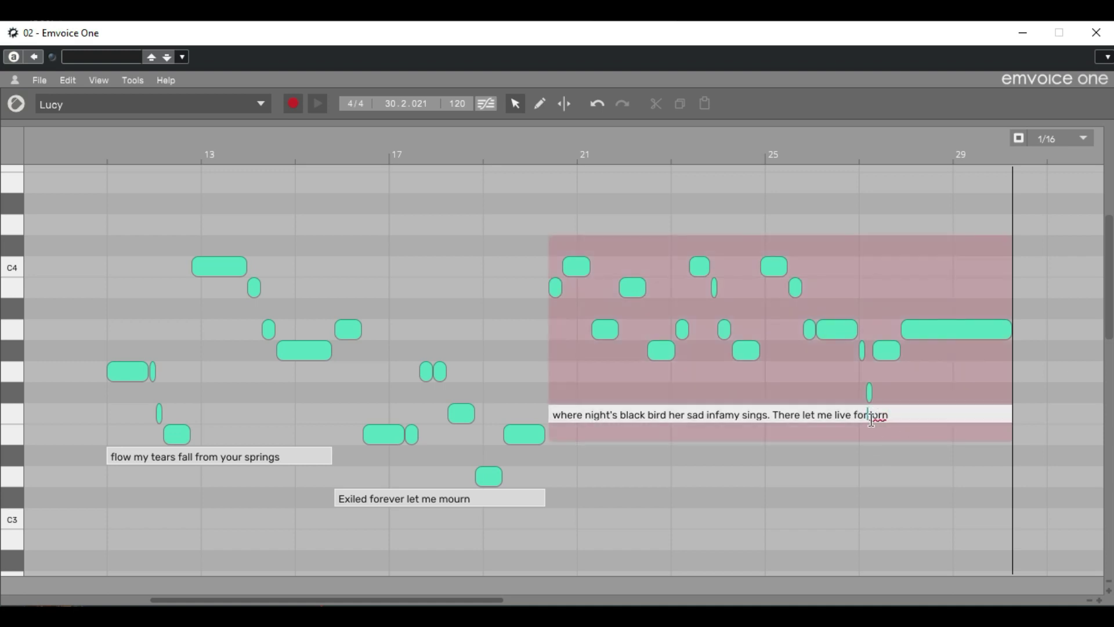
key("Return")
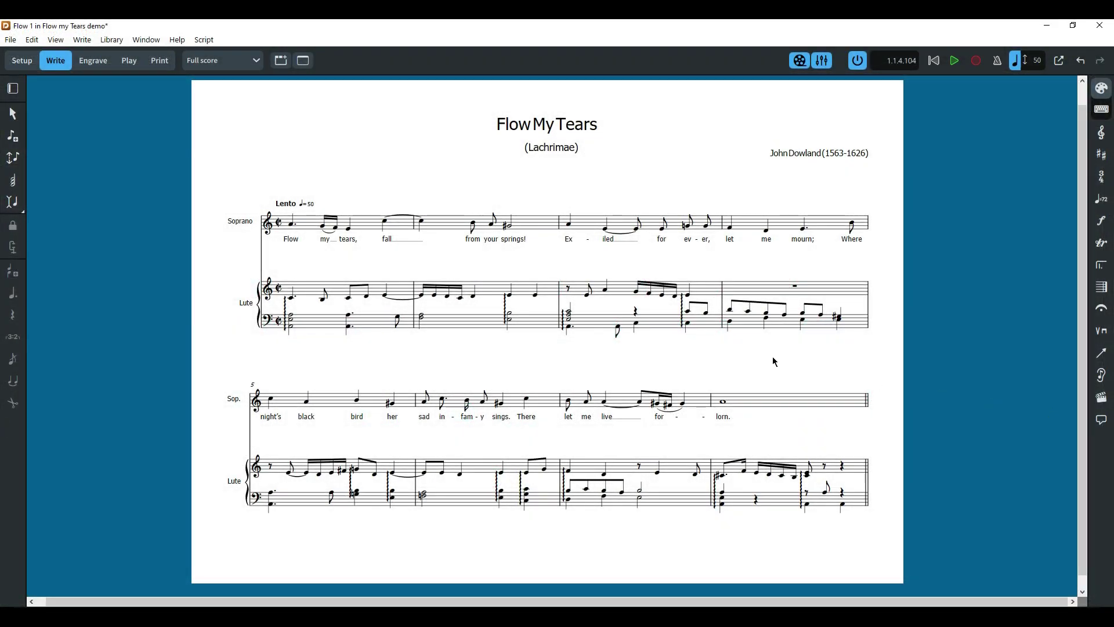
- Play the Flow My Tears score in Dorico's Write mode starting from the first soprano note
left_click(291, 230)
key("space")
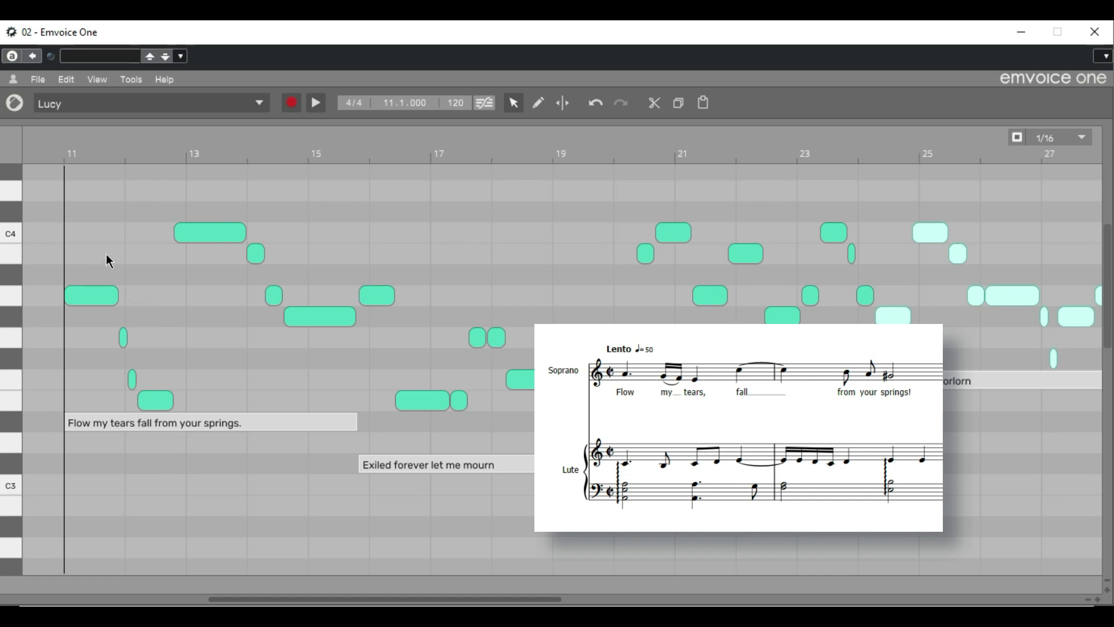
- Play back the opening 'Flow my tears' notes, then select the four notes in bars 11–12
left_click_drag(69, 198, 236, 413)
left_click(317, 103)
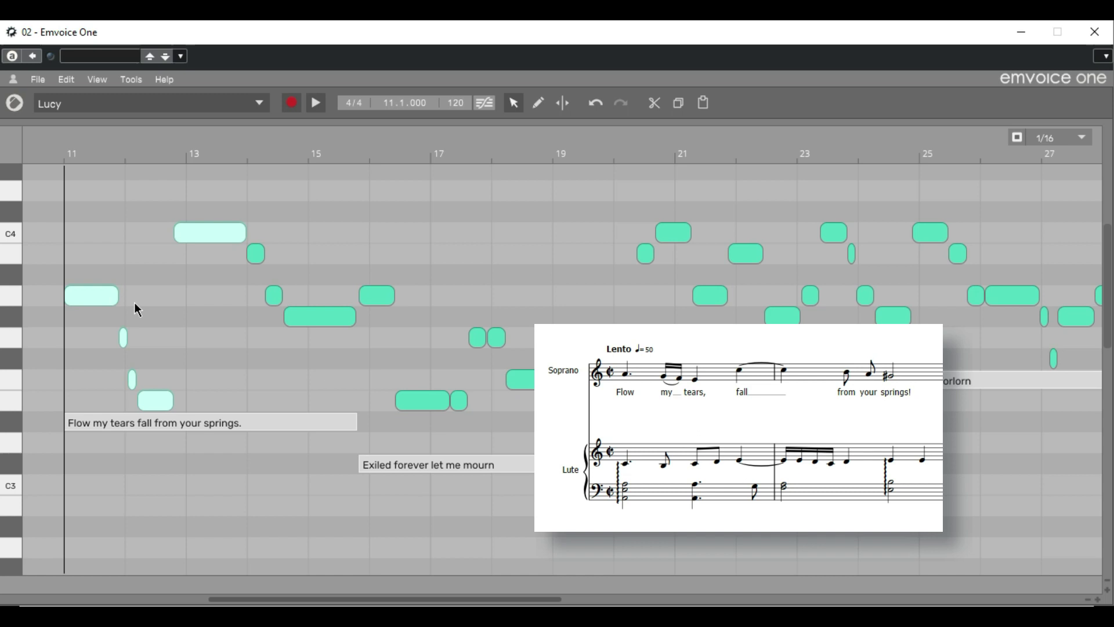
left_click_drag(84, 233, 166, 413)
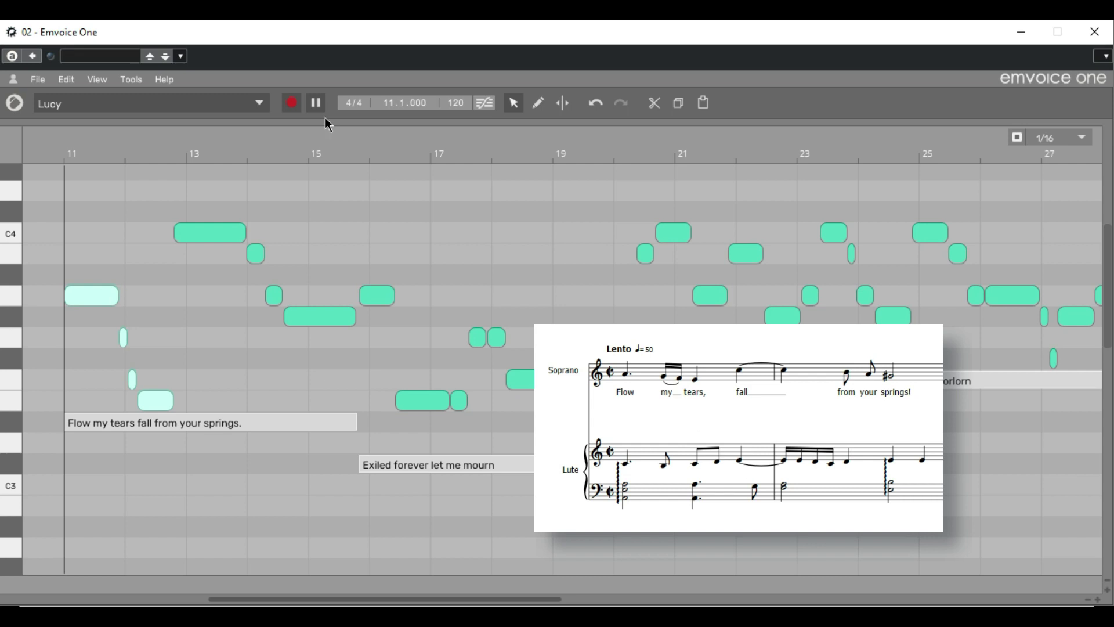
- Zoom in on bars 11–12 and delete the short note at 12.1
left_click(1099, 600)
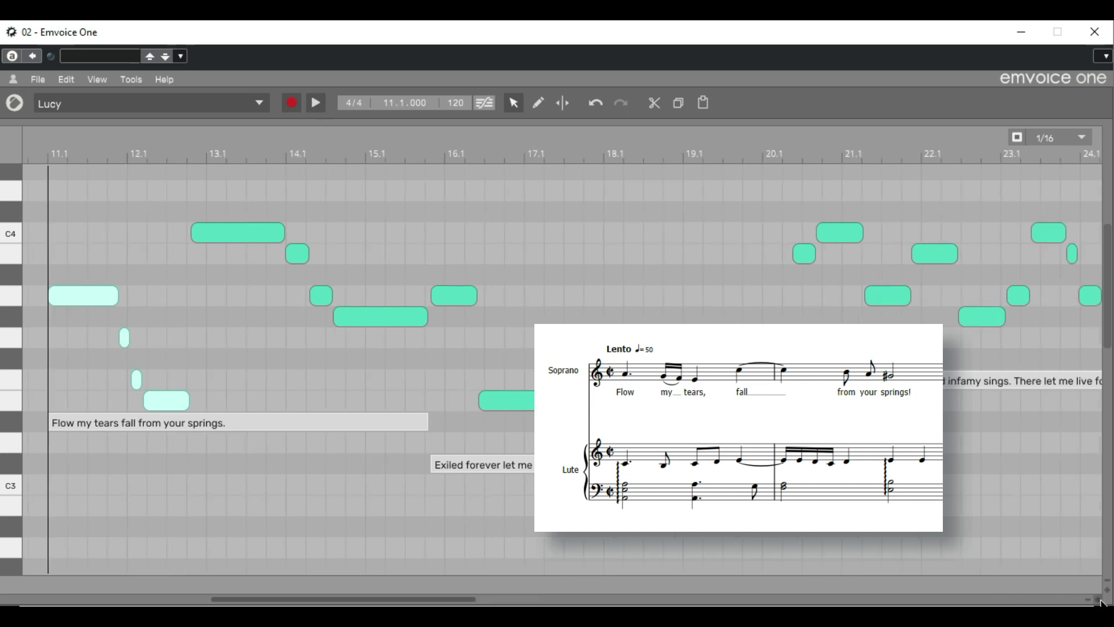
left_click(1098, 599)
left_click_drag(478, 600, 423, 600)
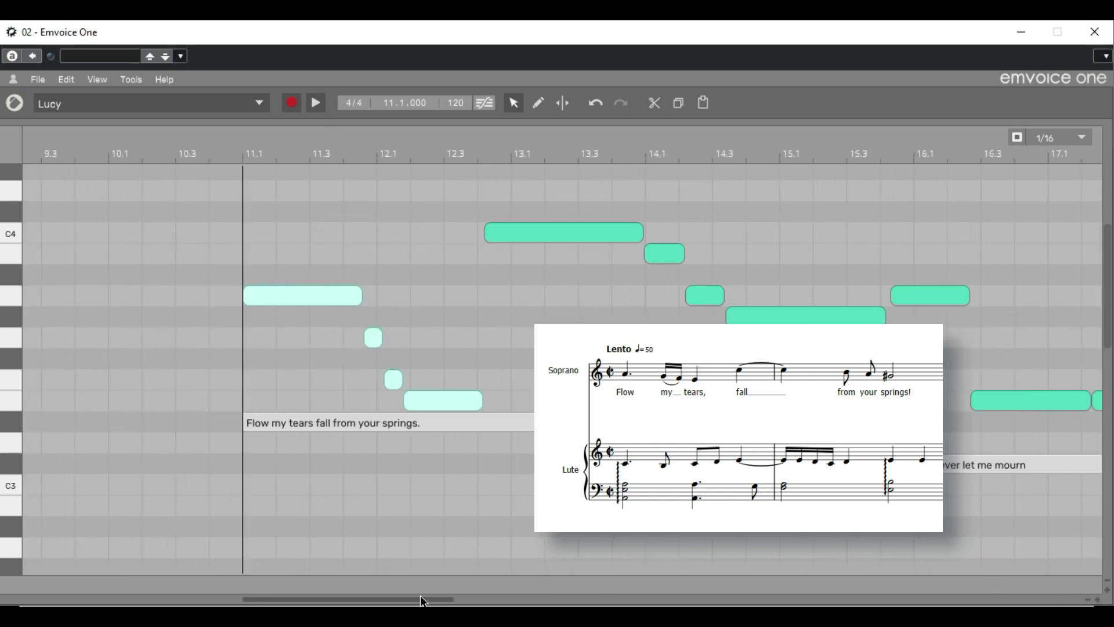
left_click(302, 242)
left_click_drag(288, 249, 422, 426)
left_click(352, 344)
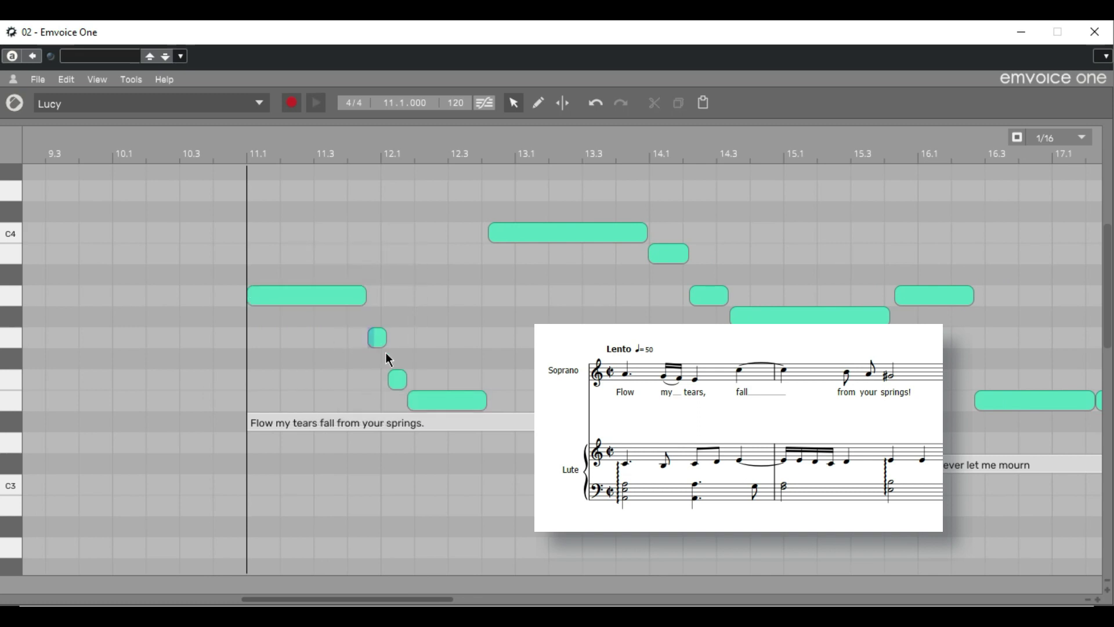
left_click(397, 382)
key("Delete")
- Lengthen the preceding note, pencil a new lower note after 12.1, and play the phrase back
left_click(386, 341)
left_click(387, 342)
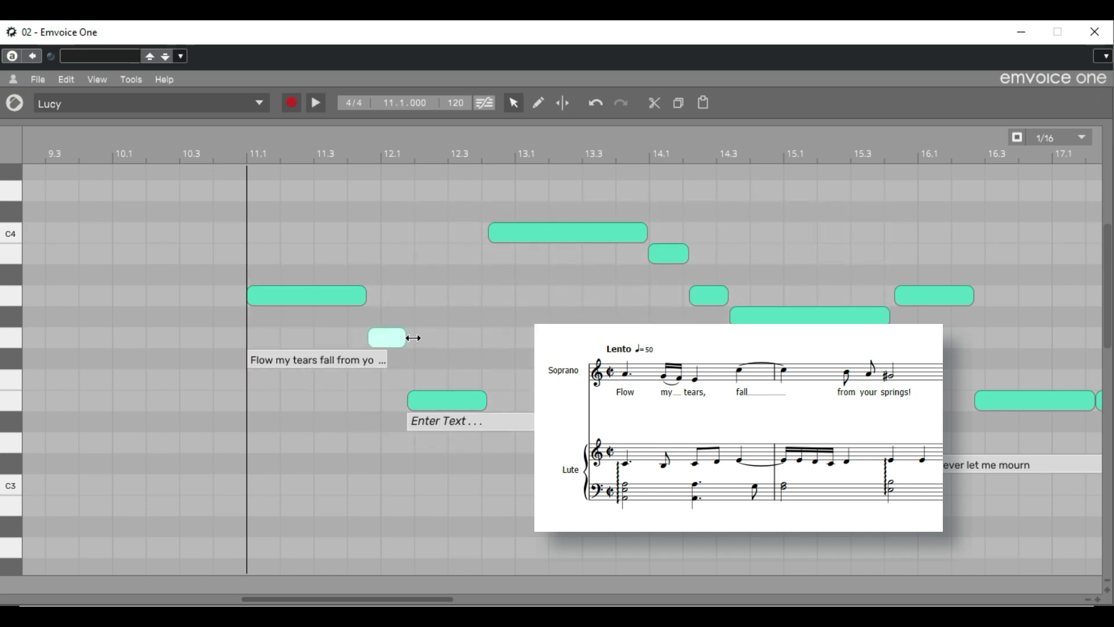
left_click(538, 103)
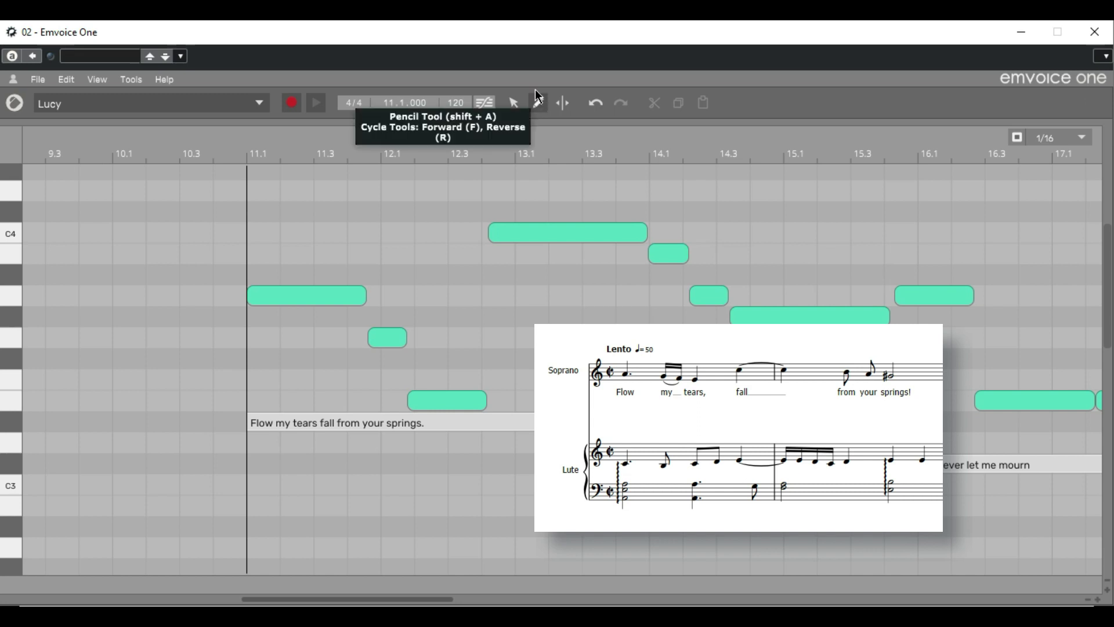
left_click(391, 318)
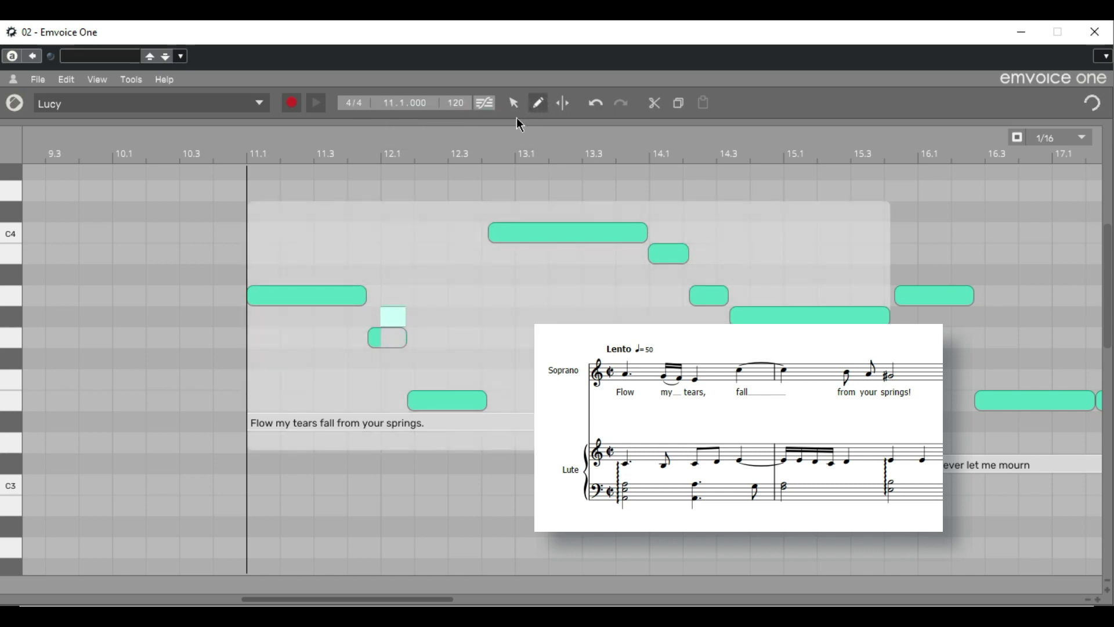
left_click(515, 104)
left_click_drag(394, 316, 388, 381)
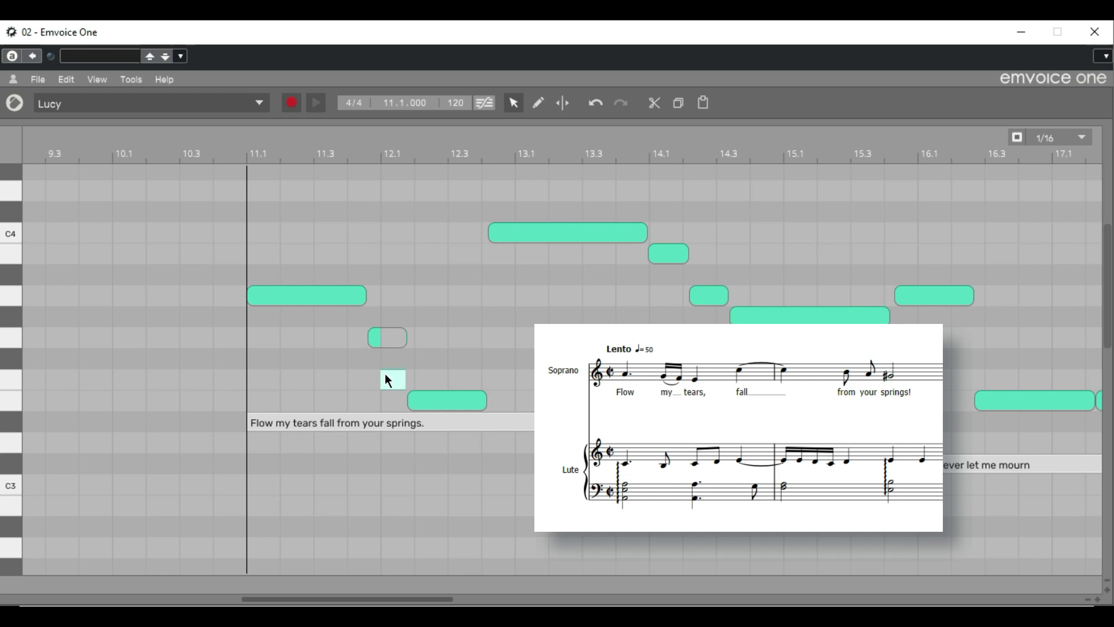
left_click(316, 103)
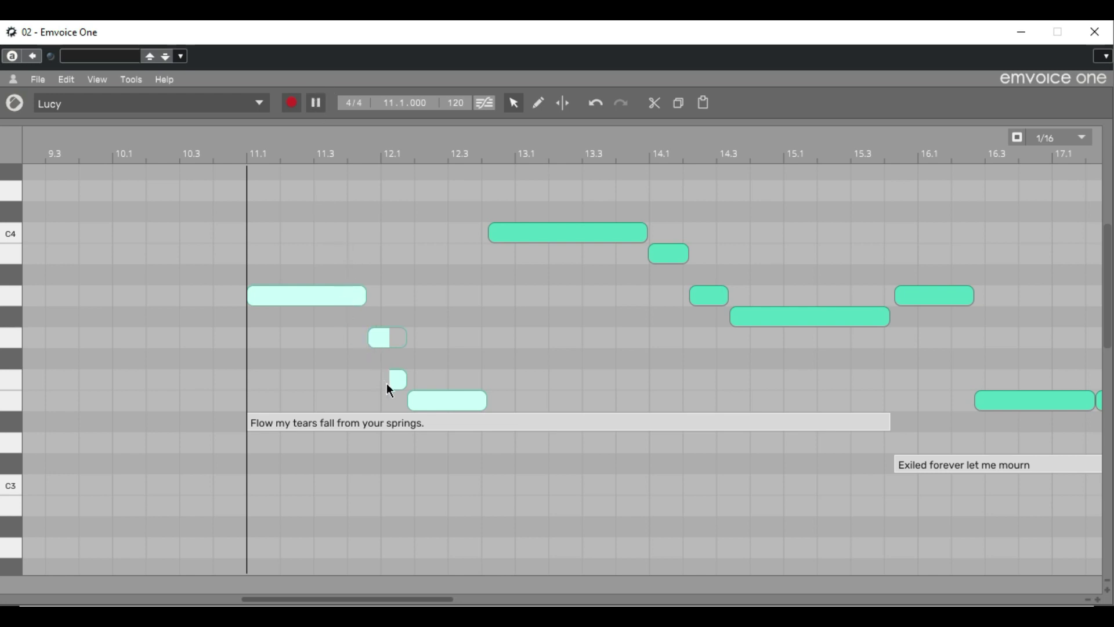
key("space")
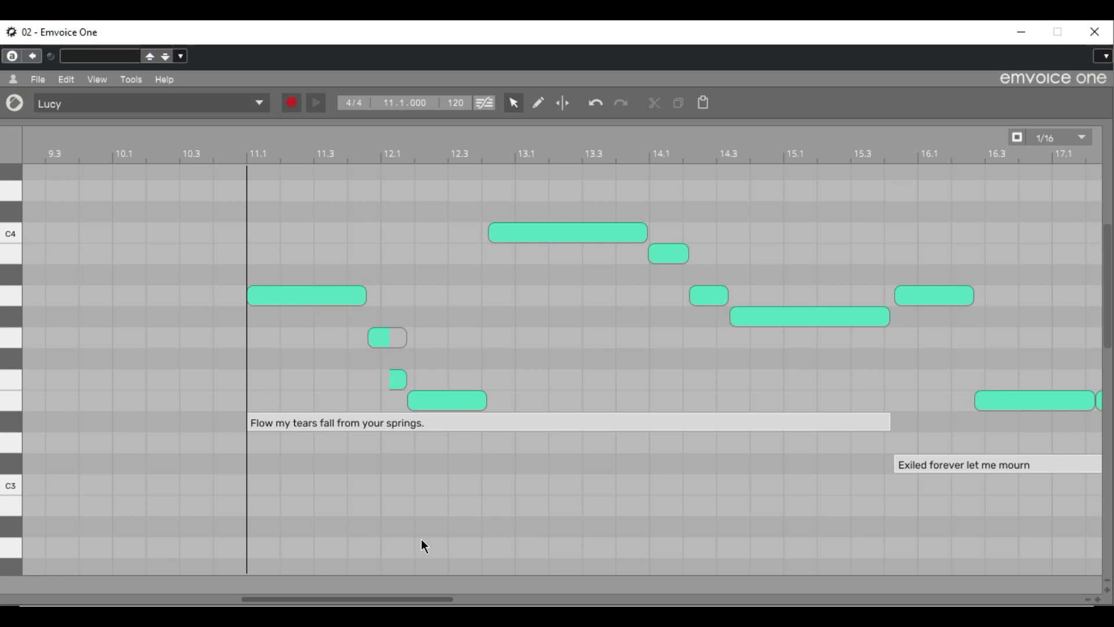
- Scroll to the last phrase, zoom out, and play bars 26–28, then the eight closing notes
left_click_drag(414, 604, 737, 604)
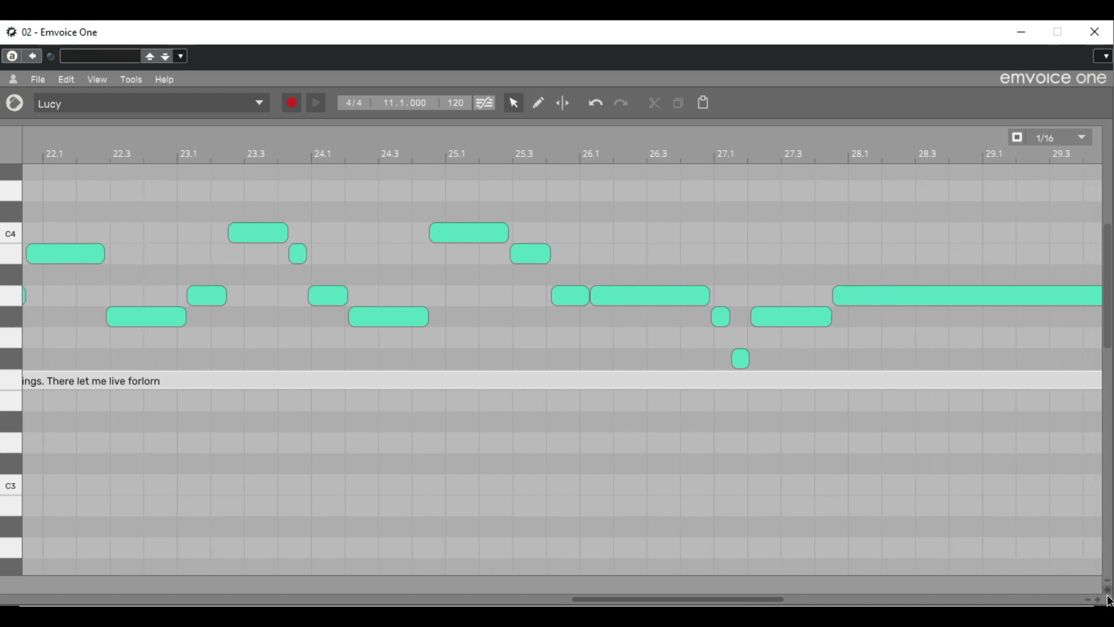
left_click(1088, 600)
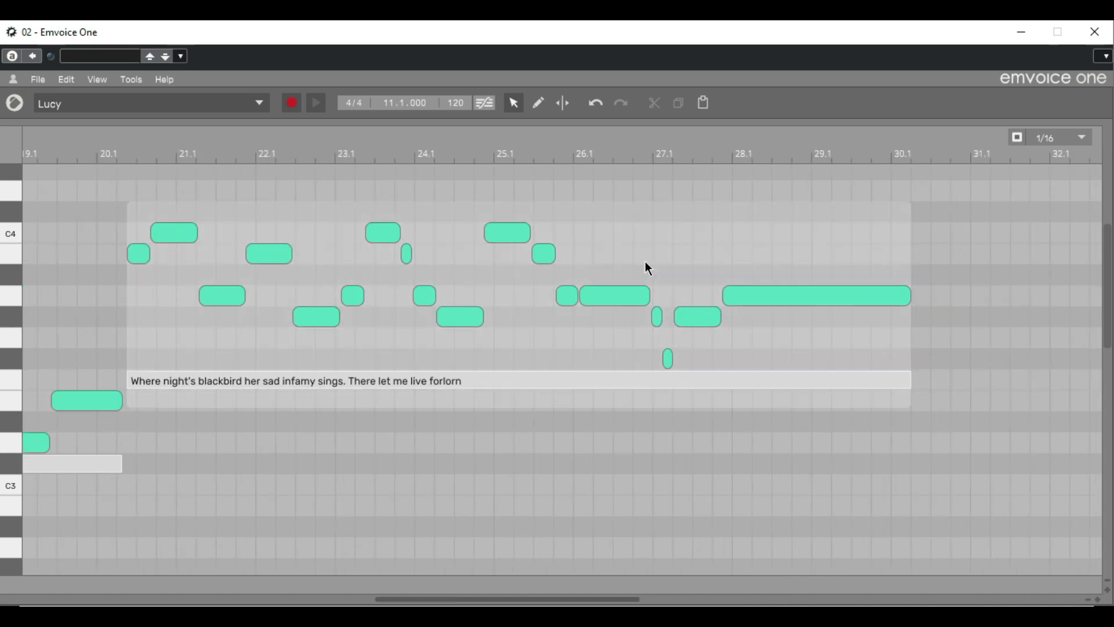
left_click_drag(645, 260, 725, 322)
left_click(316, 103)
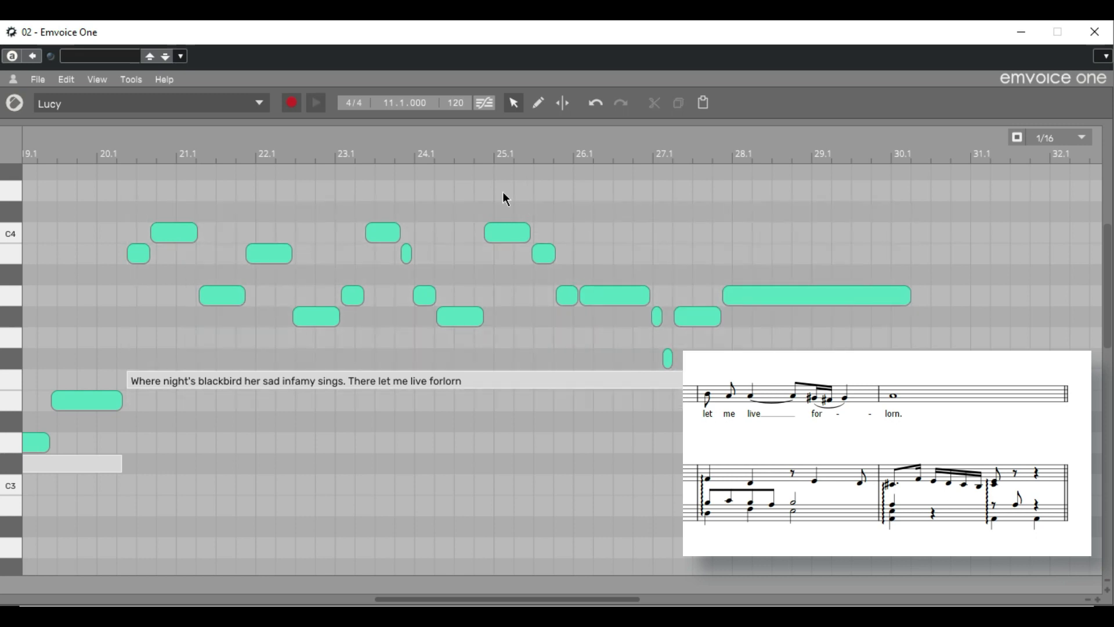
left_click_drag(503, 188, 795, 400)
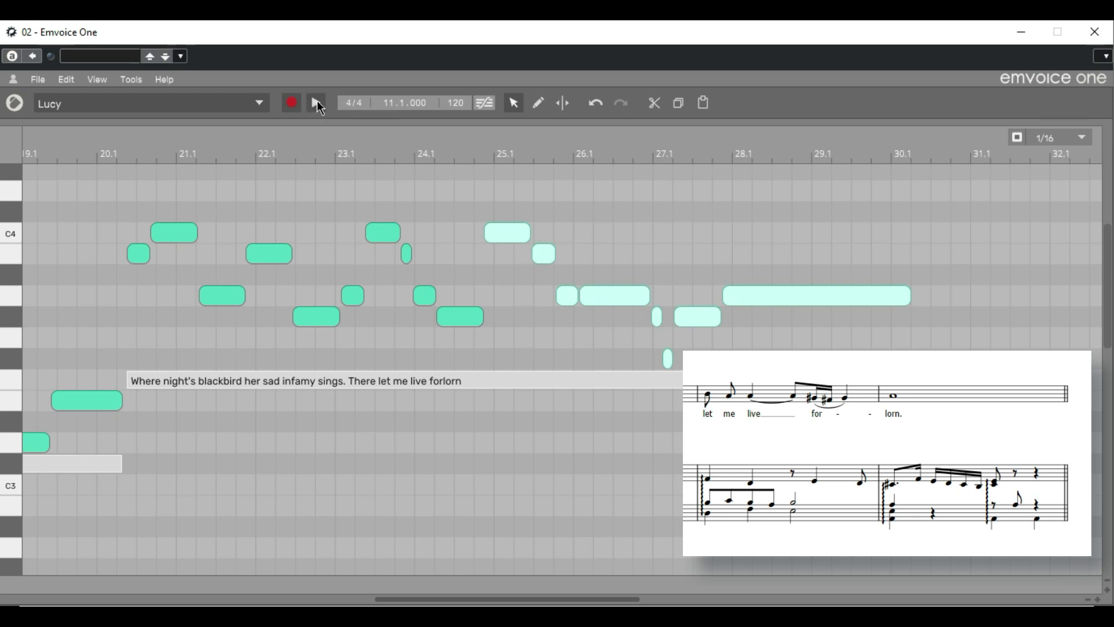
left_click(317, 103)
key("space")
left_click(718, 346)
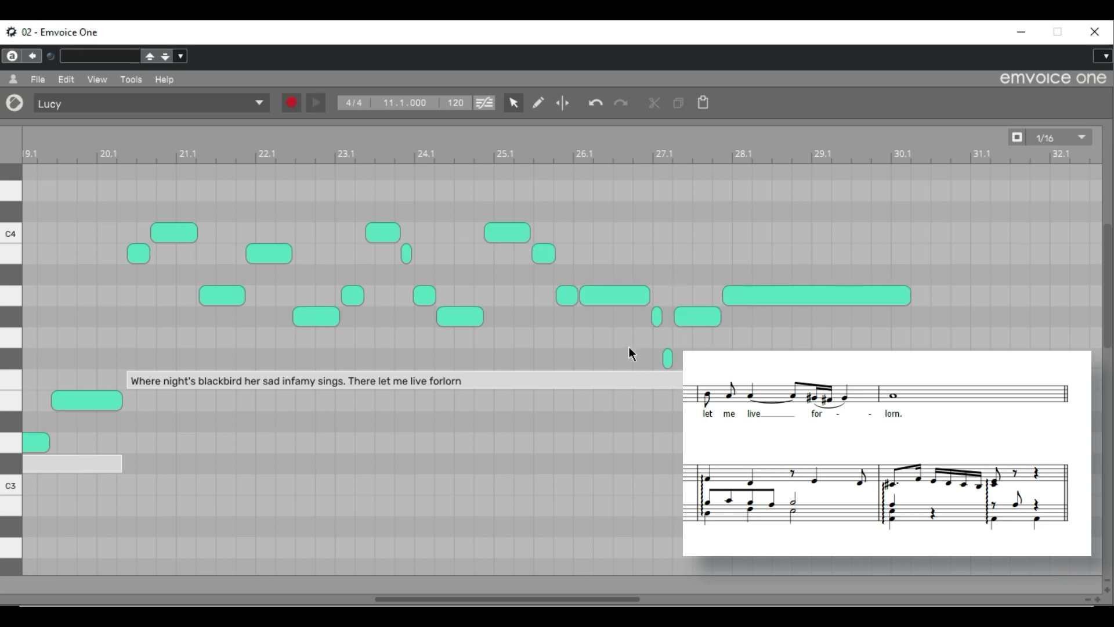
- Delete the short note near bar 27 and raise and lengthen the remaining note
left_click(696, 325)
key("Delete")
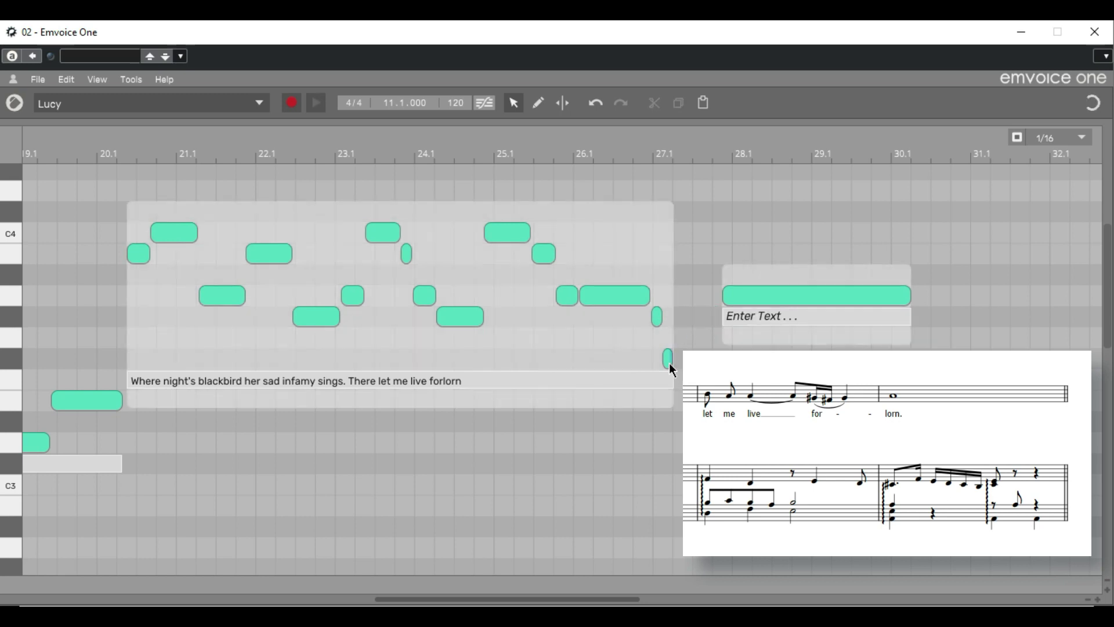
left_click_drag(664, 361, 721, 318)
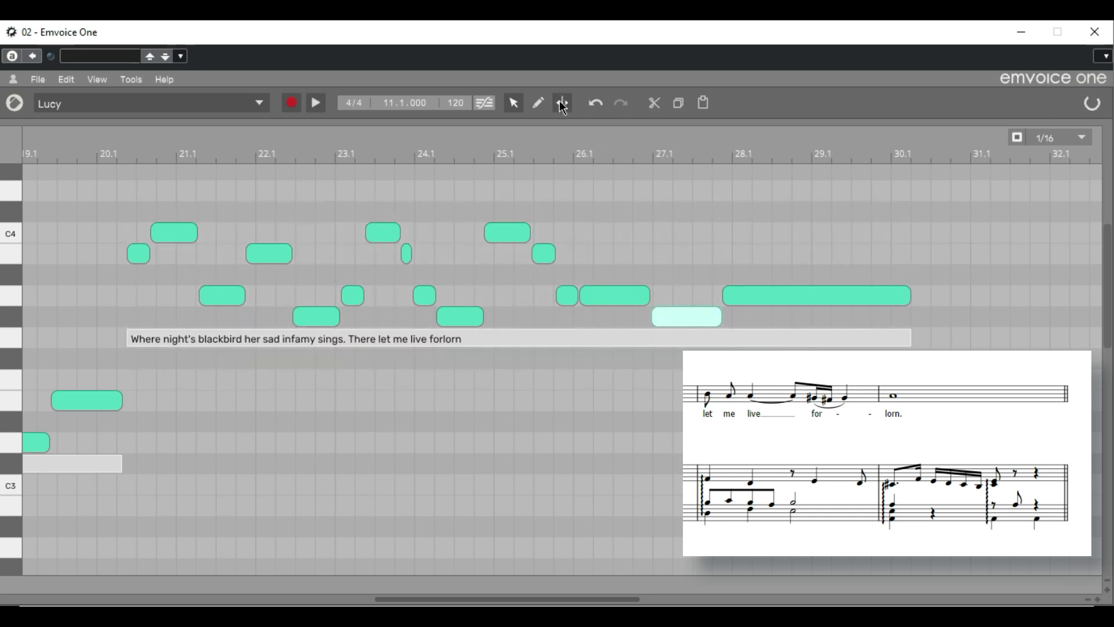
- Pencil two short notes at bar 27.1 and move the first several pitches lower
left_click(539, 107)
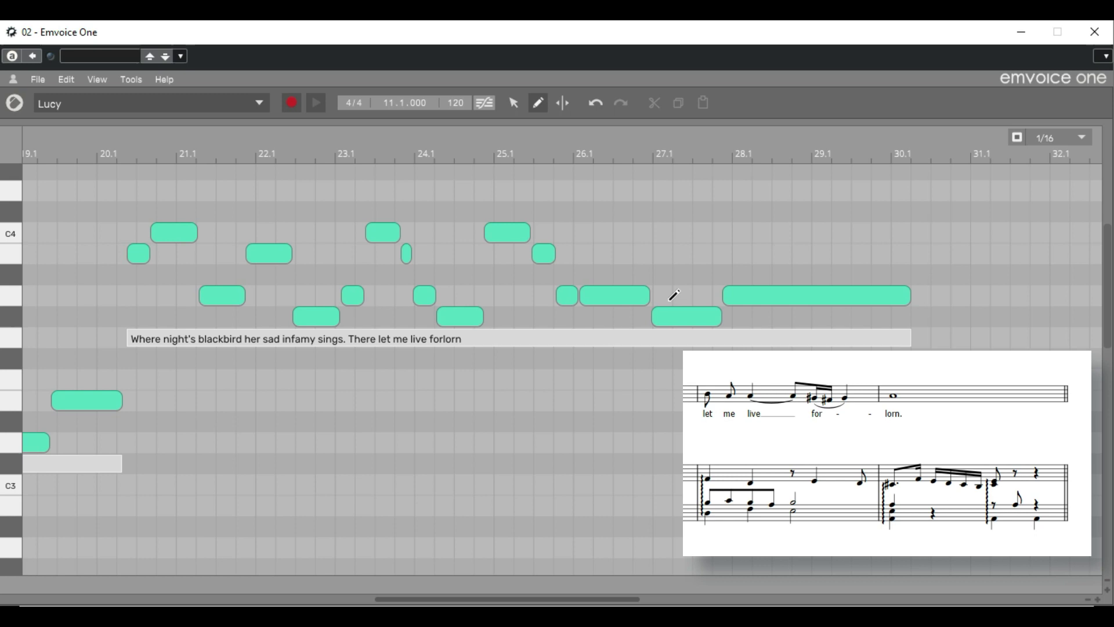
left_click(672, 296)
left_click_drag(694, 296, 719, 296)
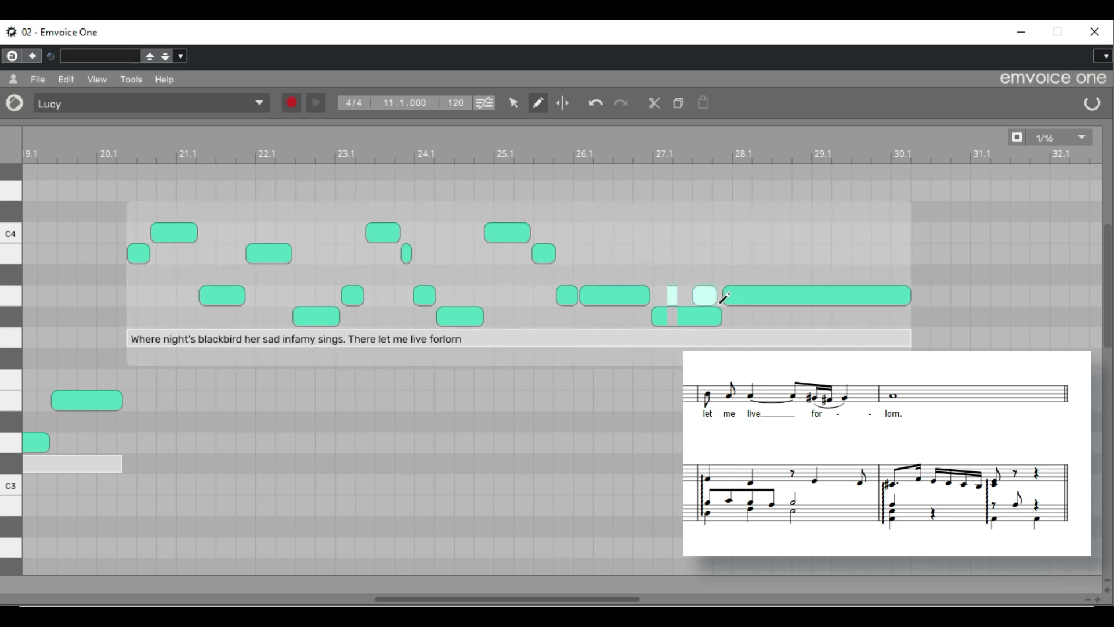
left_click(514, 103)
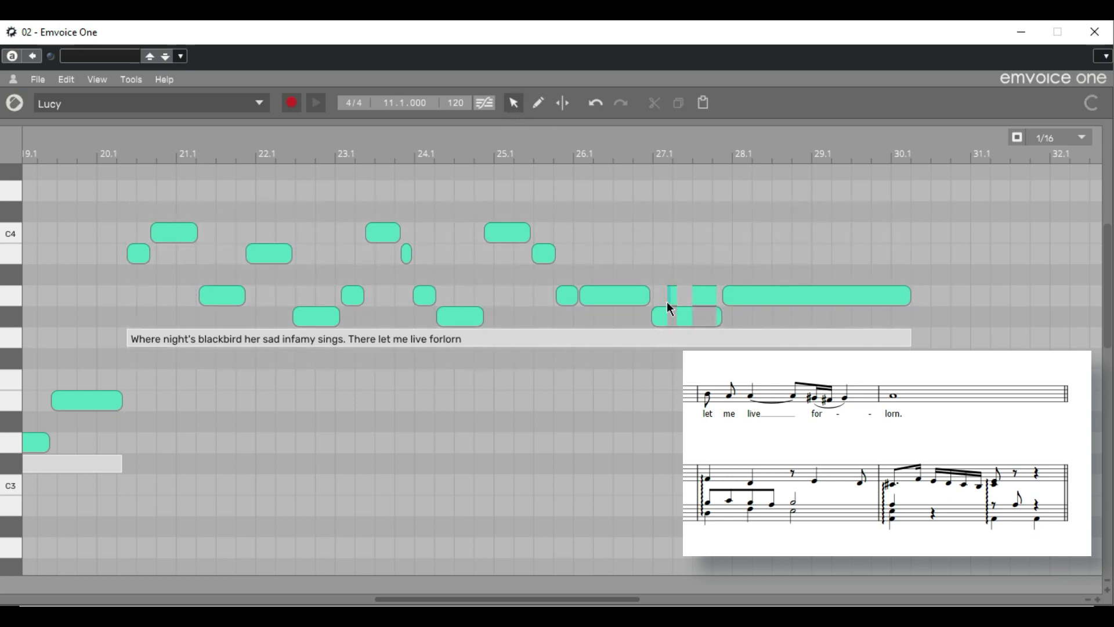
left_click(670, 296)
left_click_drag(671, 295, 673, 353)
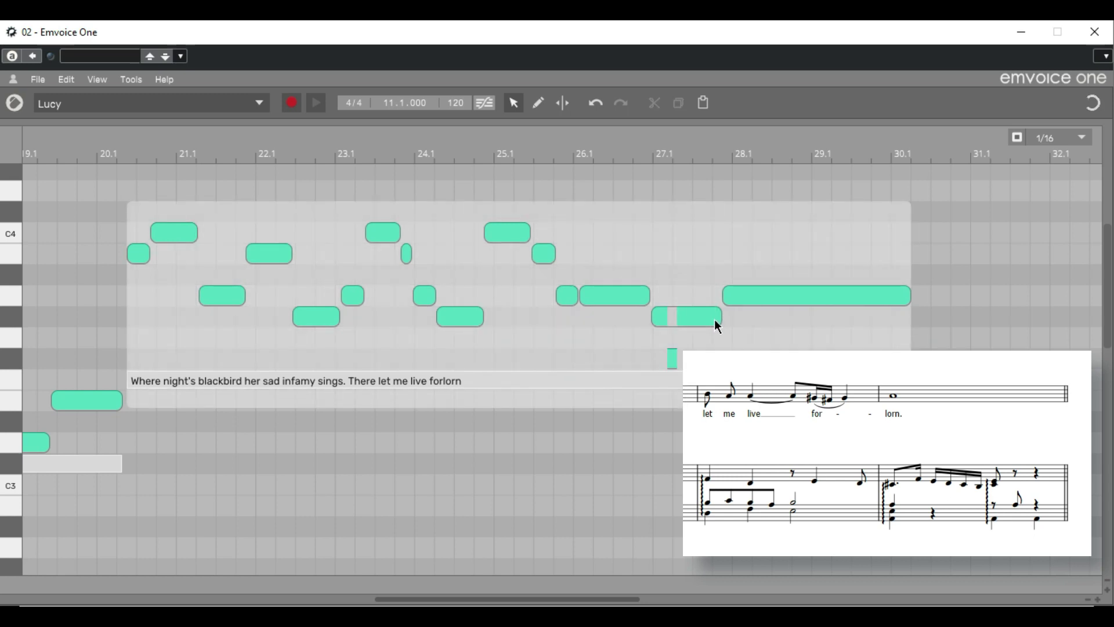
- Select the split note and the lower note beneath it and preview the edited phrase
left_click_drag(662, 283, 694, 363)
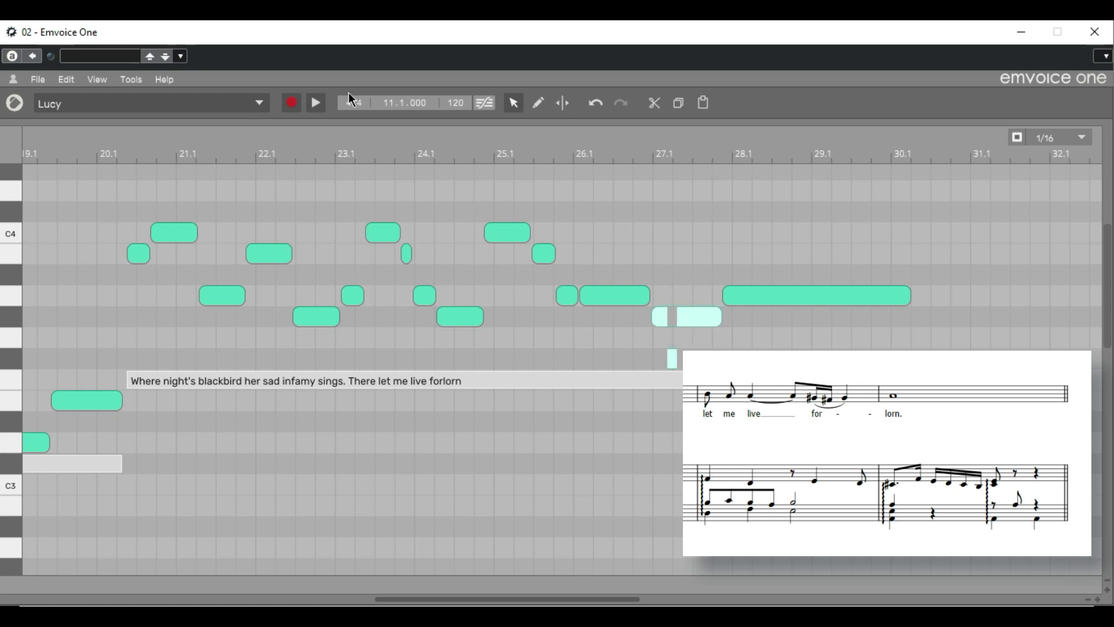
left_click(316, 104)
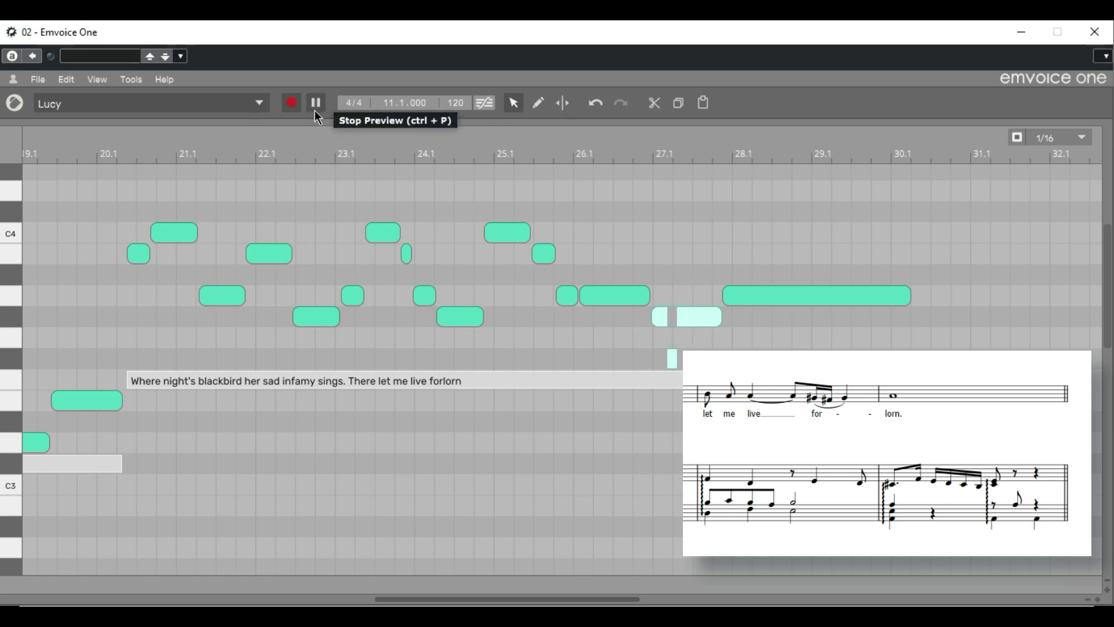
left_click(317, 111)
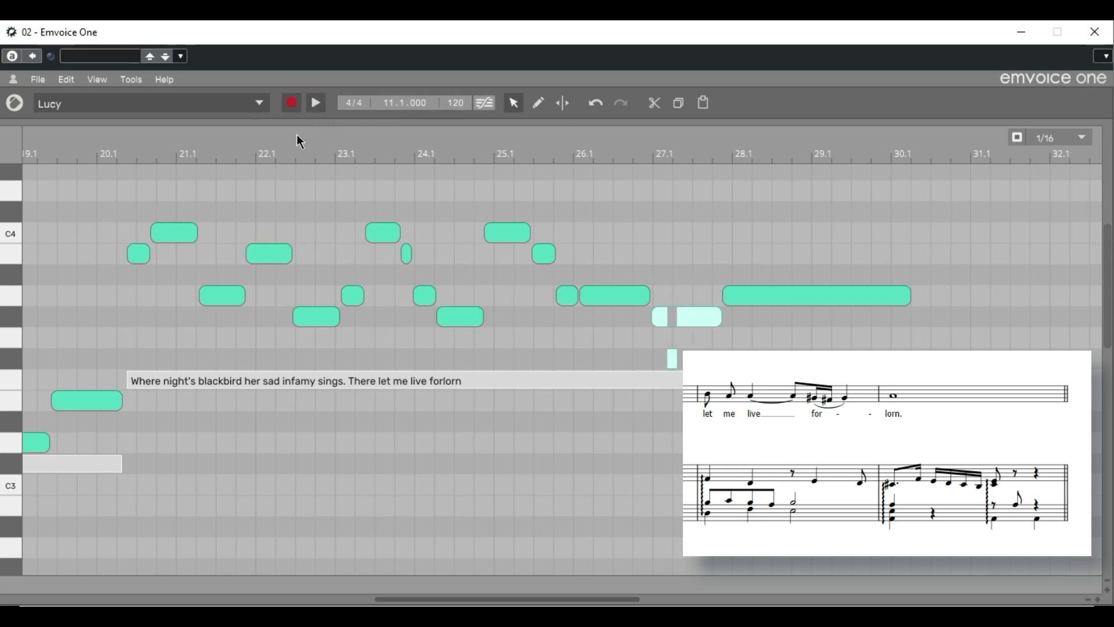
left_click(315, 106)
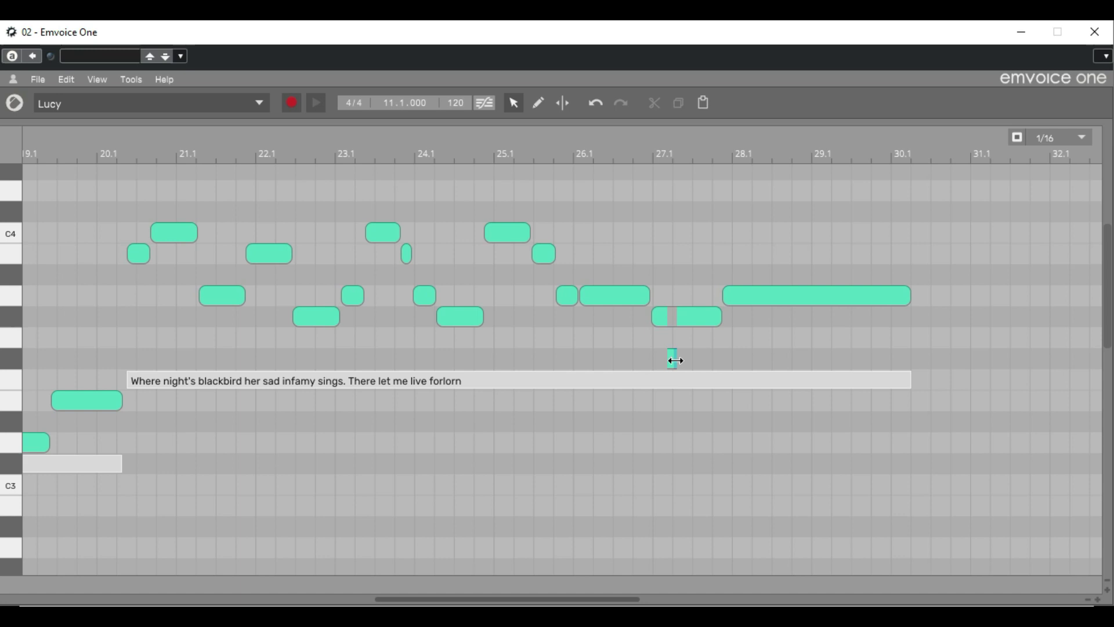
- Change the phrase's last word to 'for lawn' and preview the phrase
left_click(465, 381)
key("BackSpace")
key("BackSpace")
key("BackSpace")
key("BackSpace")
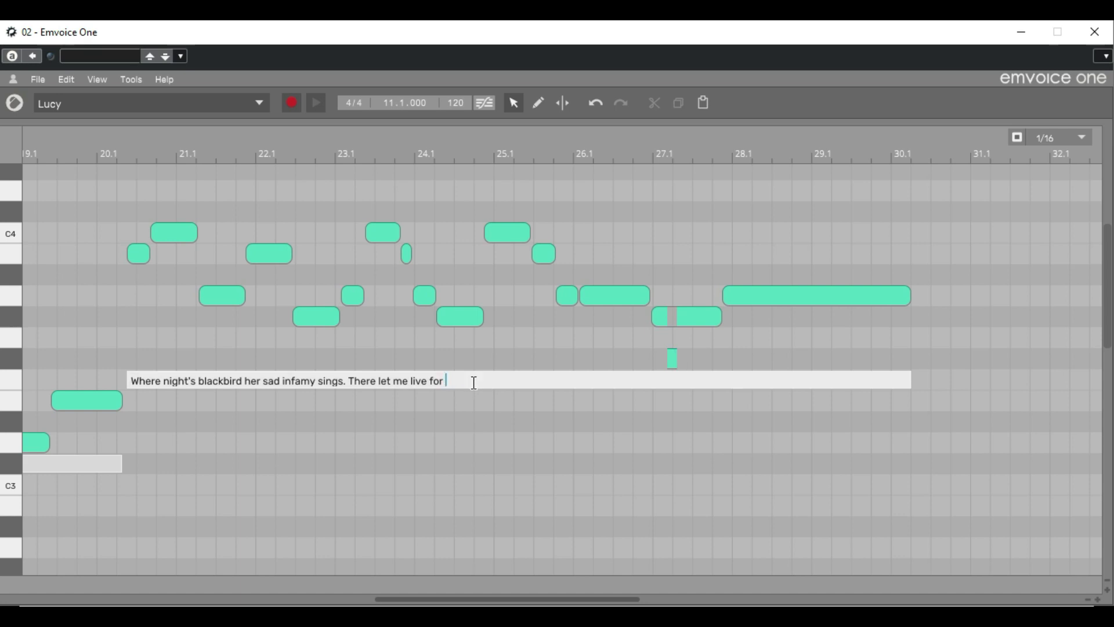
type("lor")
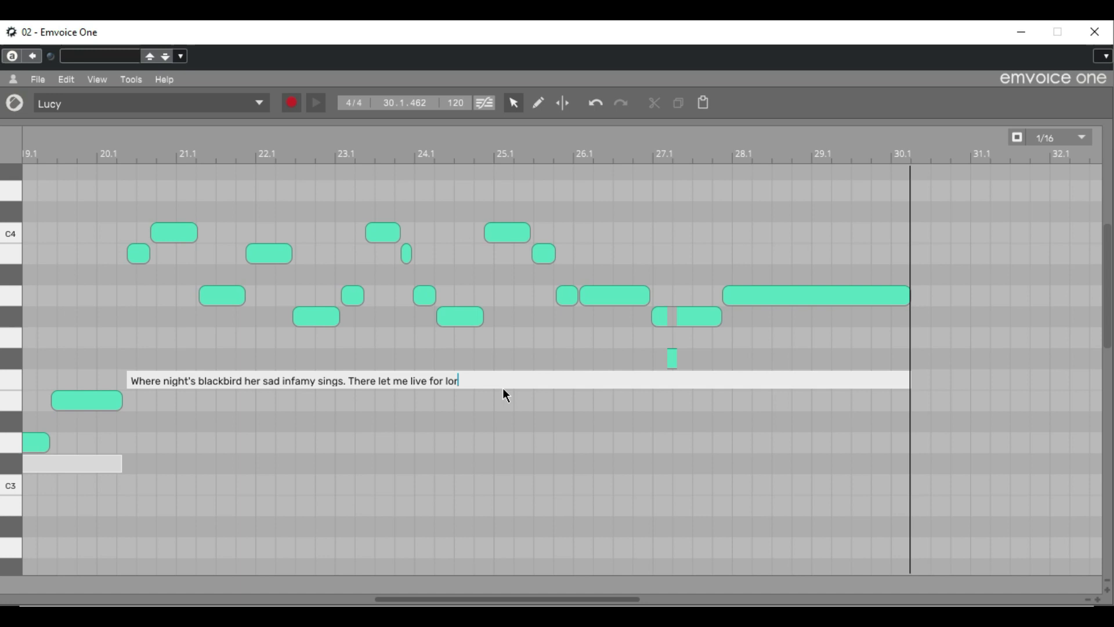
type("n")
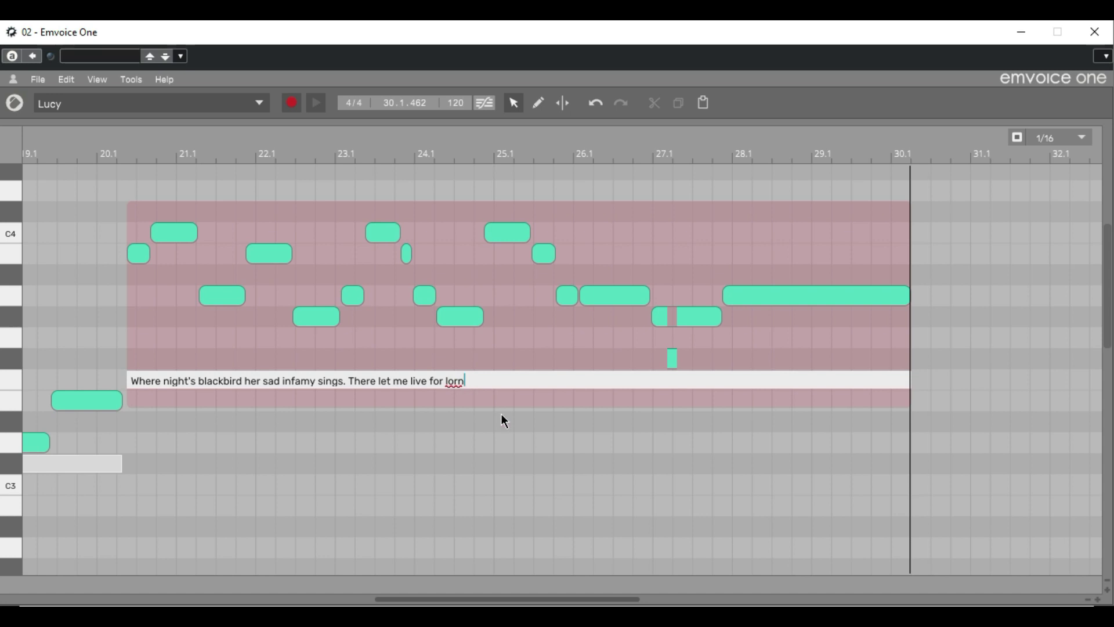
key("BackSpace")
key("BackSpace")
key("BackSpace")
type("awn")
key("Return")
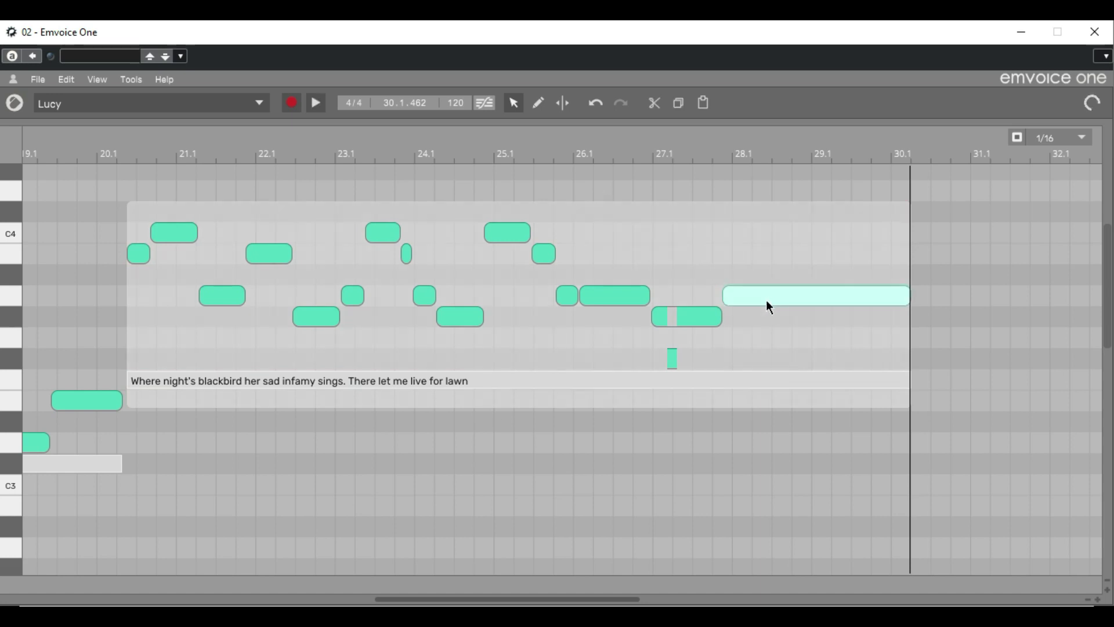
left_click(315, 104)
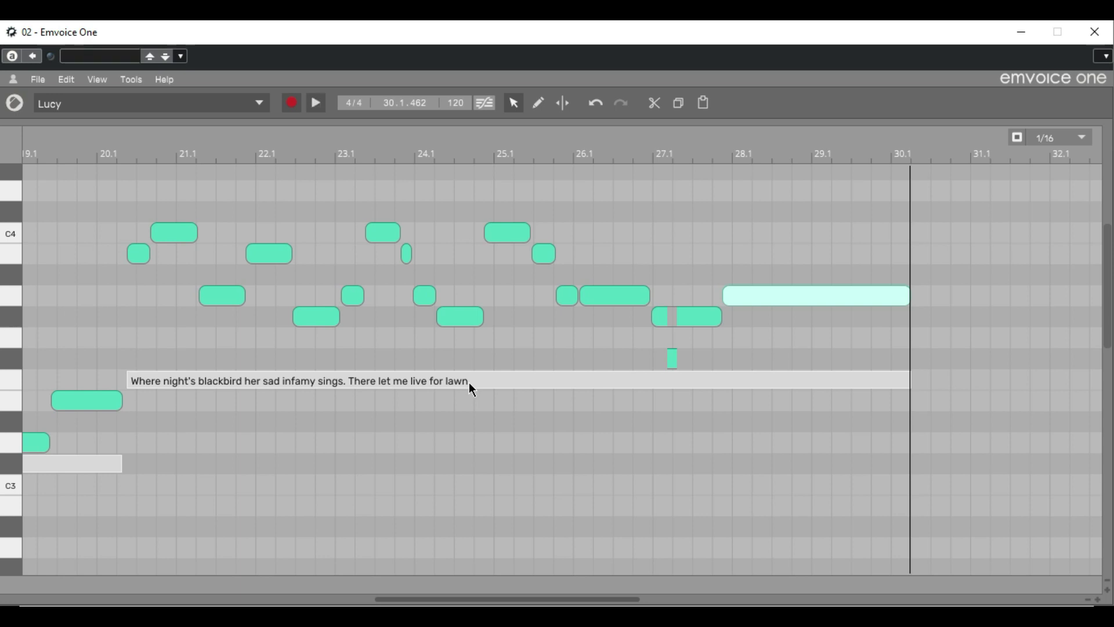
- Correct the final lyric so it ends 'for lorne'
key("BackSpace")
key("BackSpace")
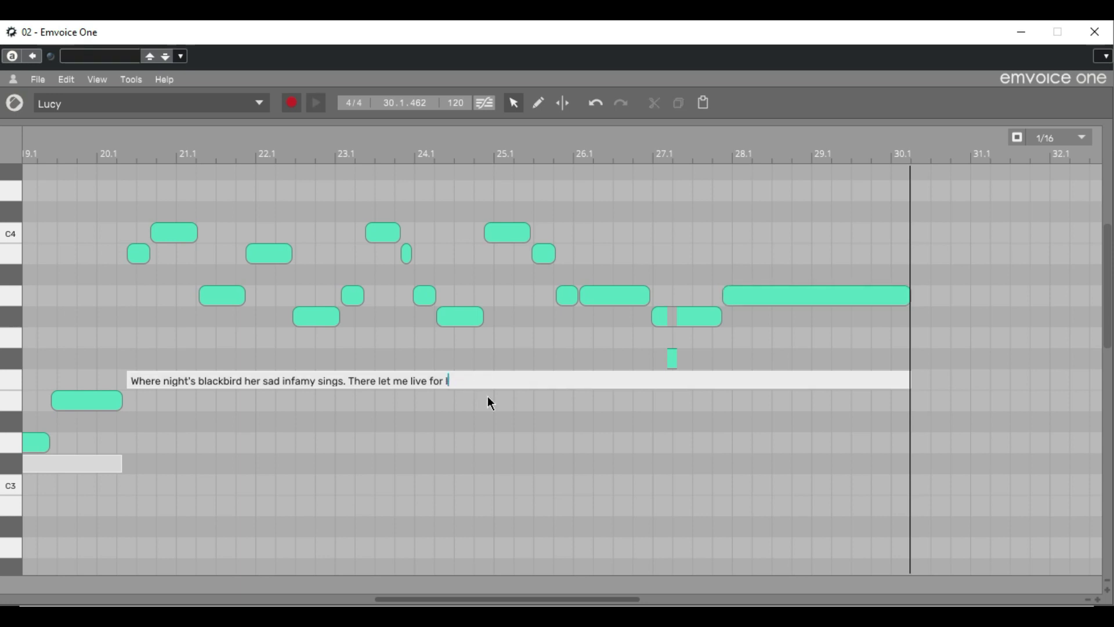
type("orne")
key("Return")
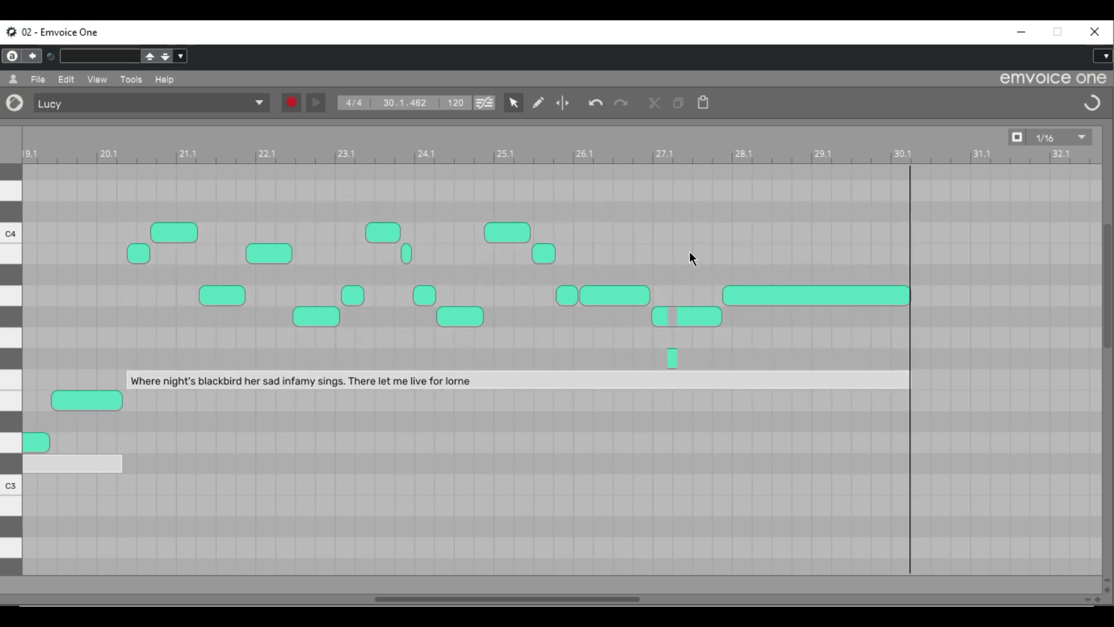
- Select the final notes from bar 25.1 onward, including the split long note
left_click(763, 301)
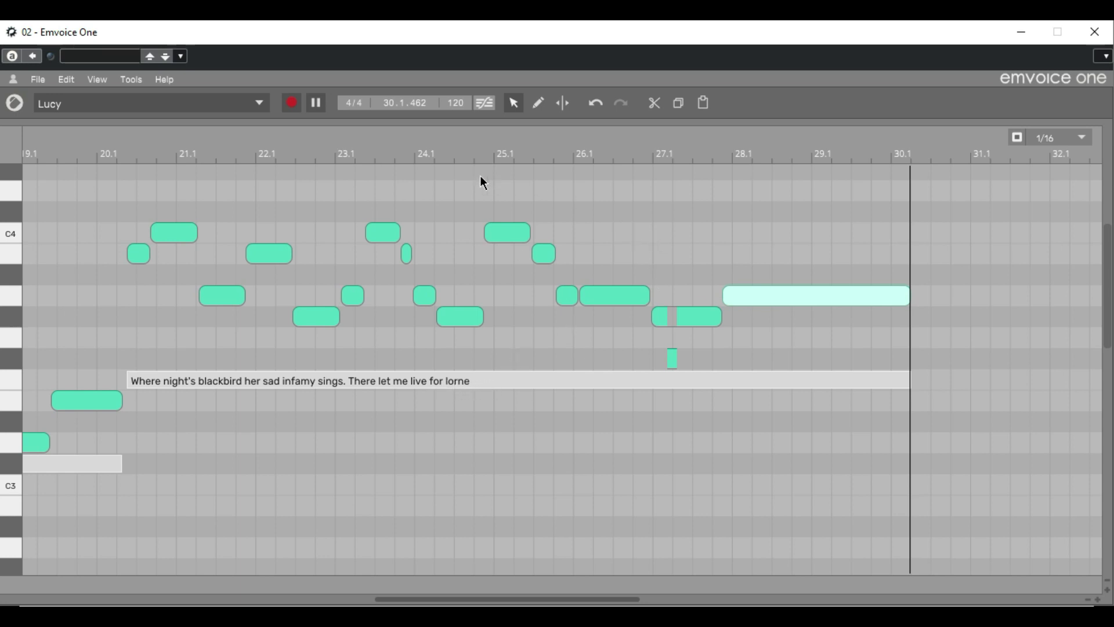
left_click_drag(655, 241, 806, 398)
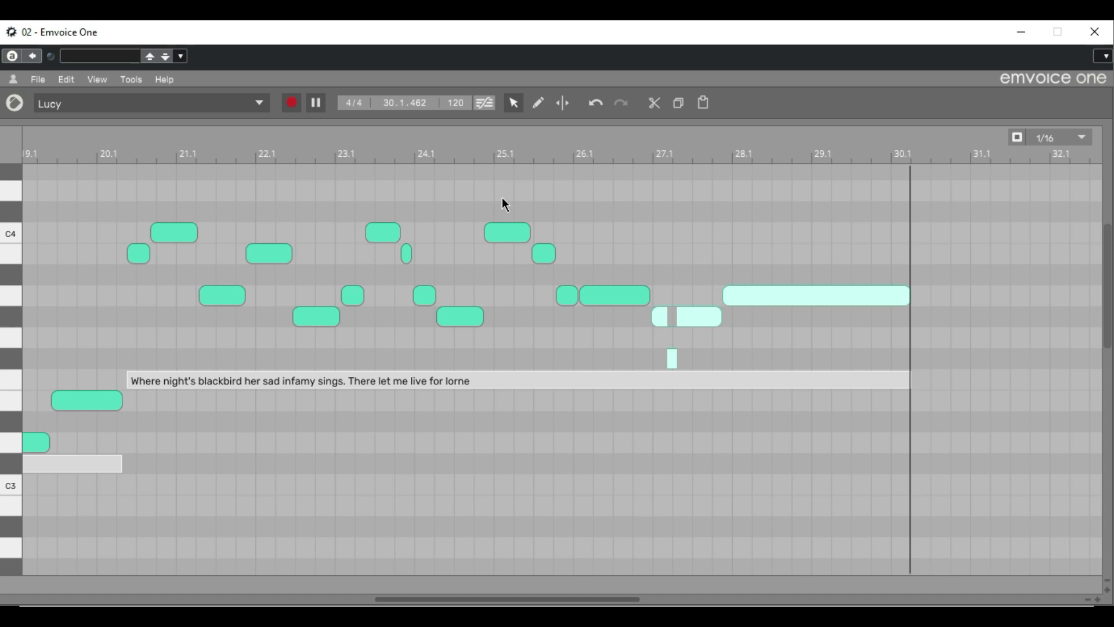
left_click_drag(502, 198, 777, 387)
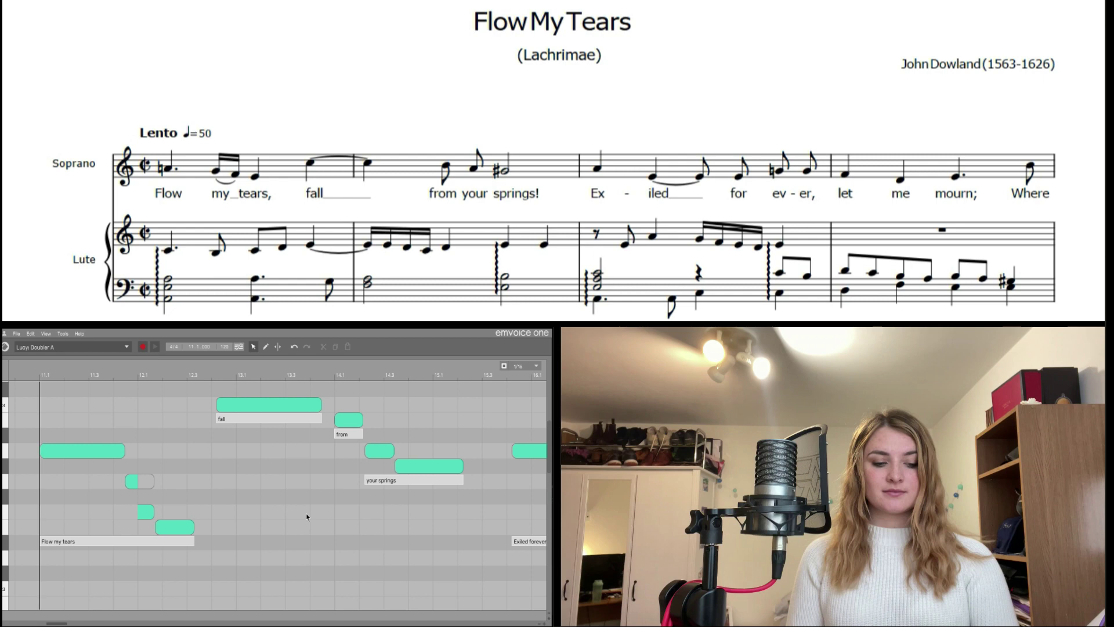
- Play the Doubler A part from bar 10 with the sung 'Flow my tears' vocal
key("space")
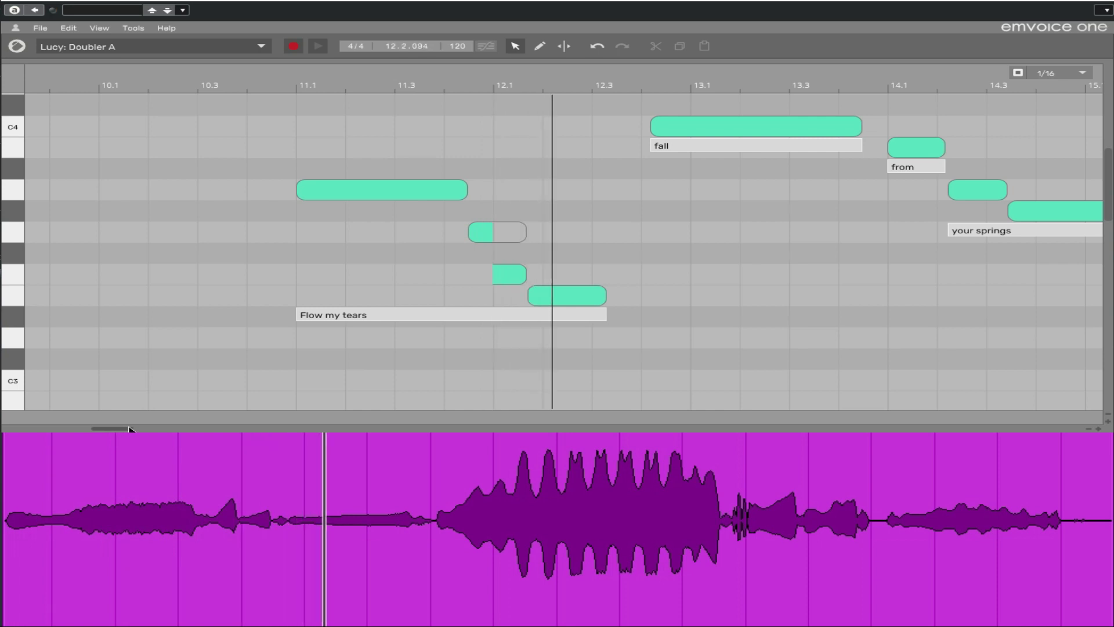
- Follow playback through 'fall', 'from' and 'your springs', then stop back at bar 11
left_click_drag(116, 430, 129, 430)
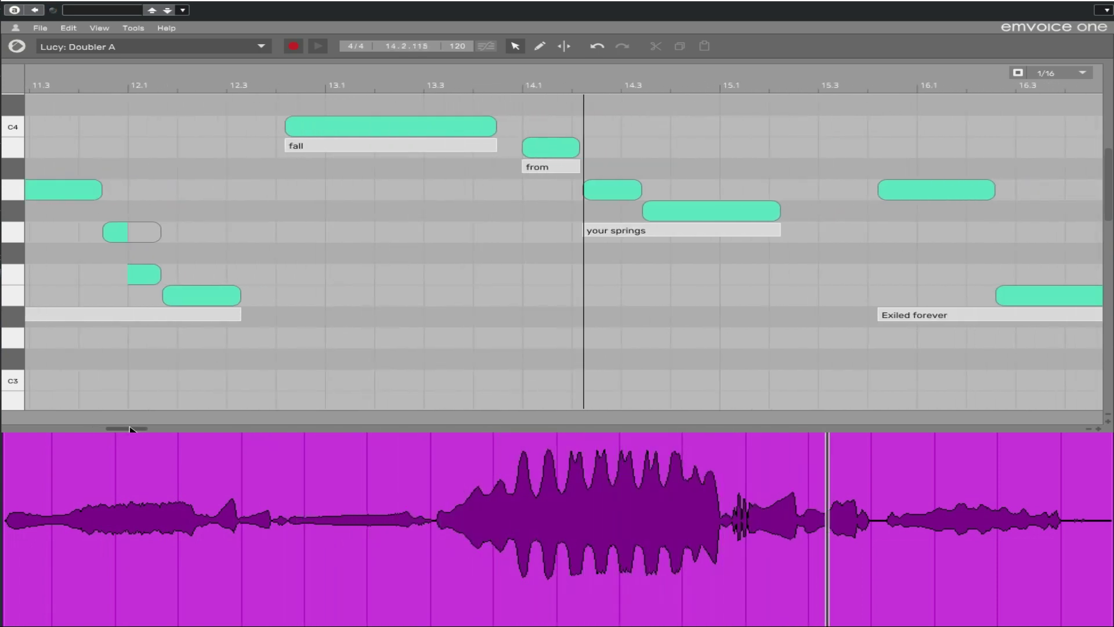
left_click_drag(130, 428, 126, 428)
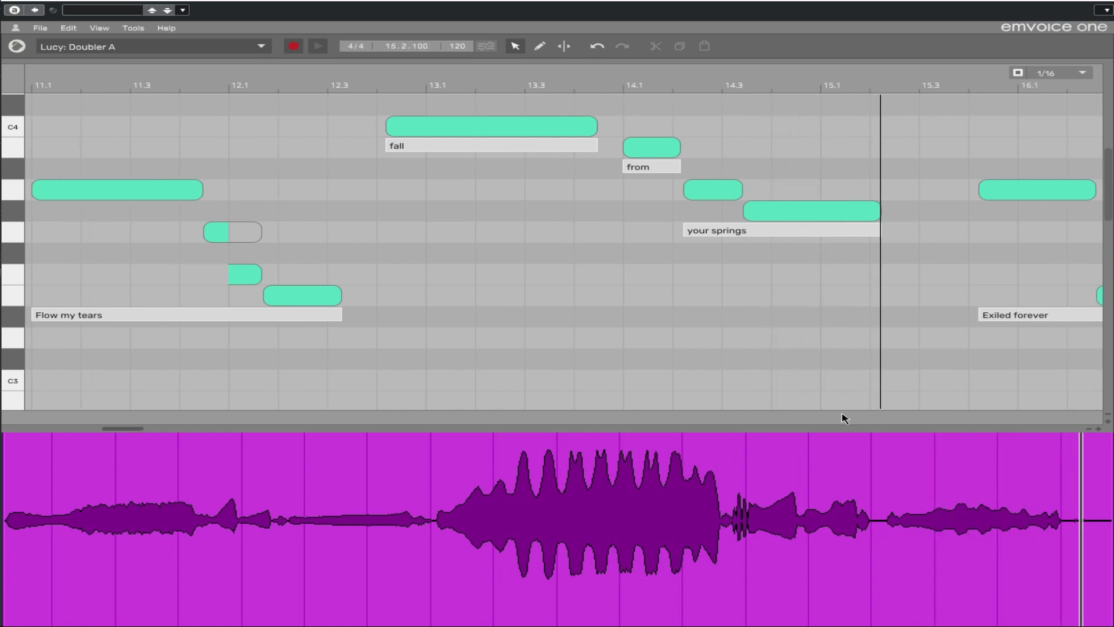
key("space")
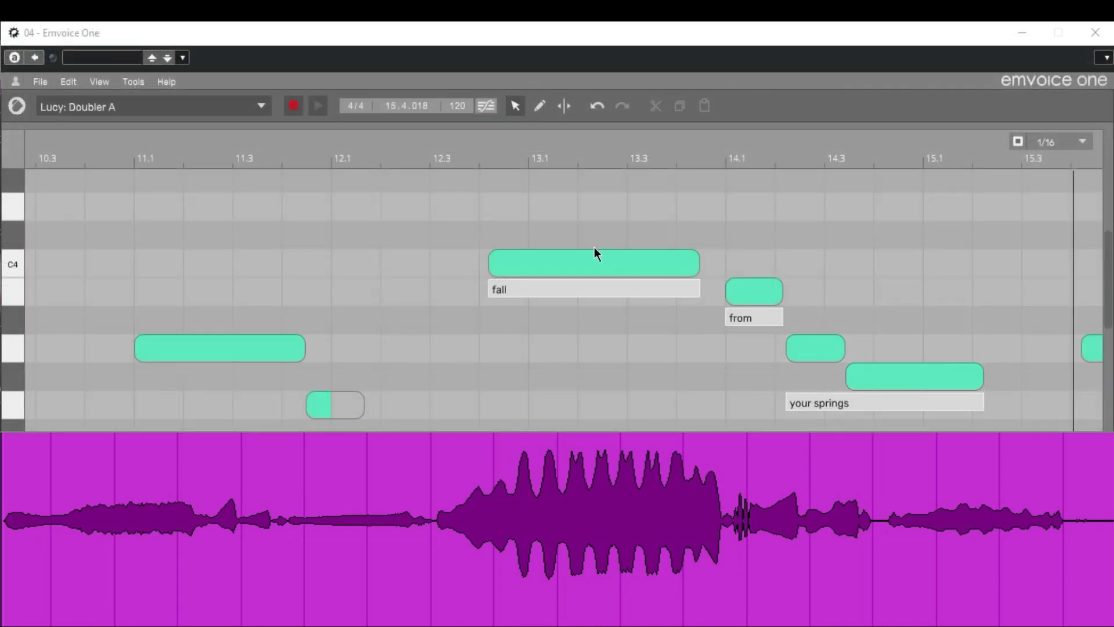
- Draw a row of vibrato blocks along the long 'fall' note
left_click(540, 107)
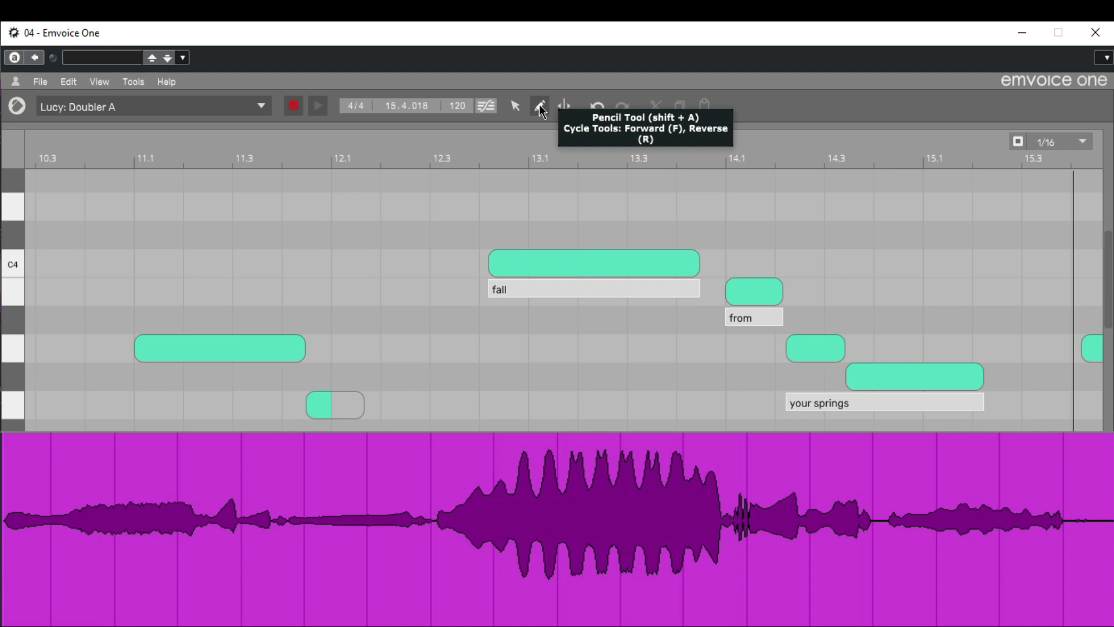
left_click(499, 250)
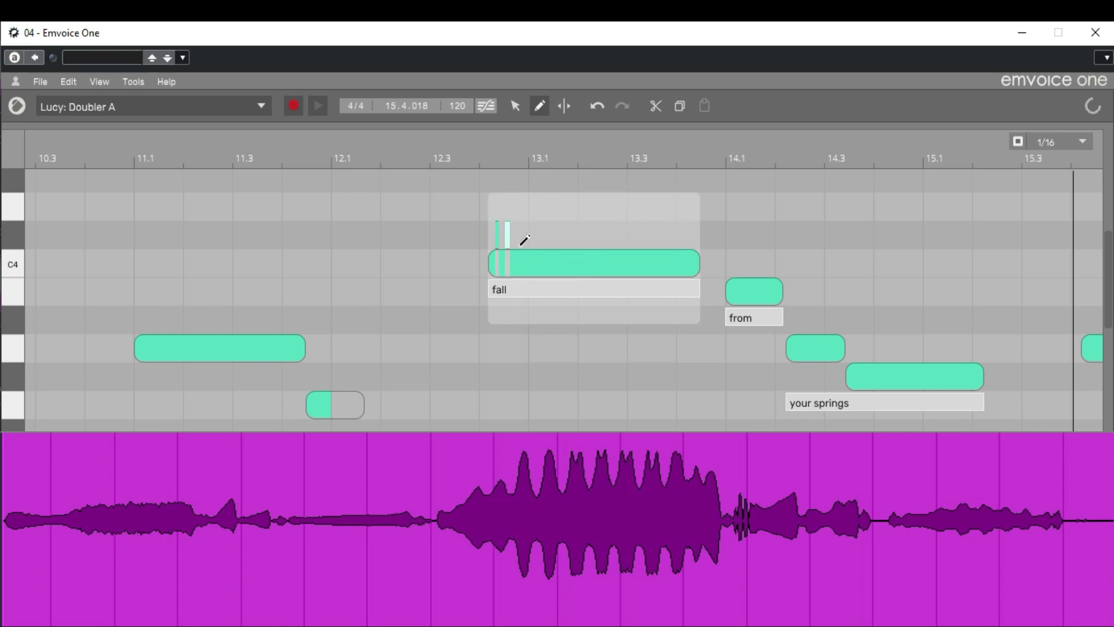
left_click(522, 238)
left_click(546, 239)
left_click(569, 239)
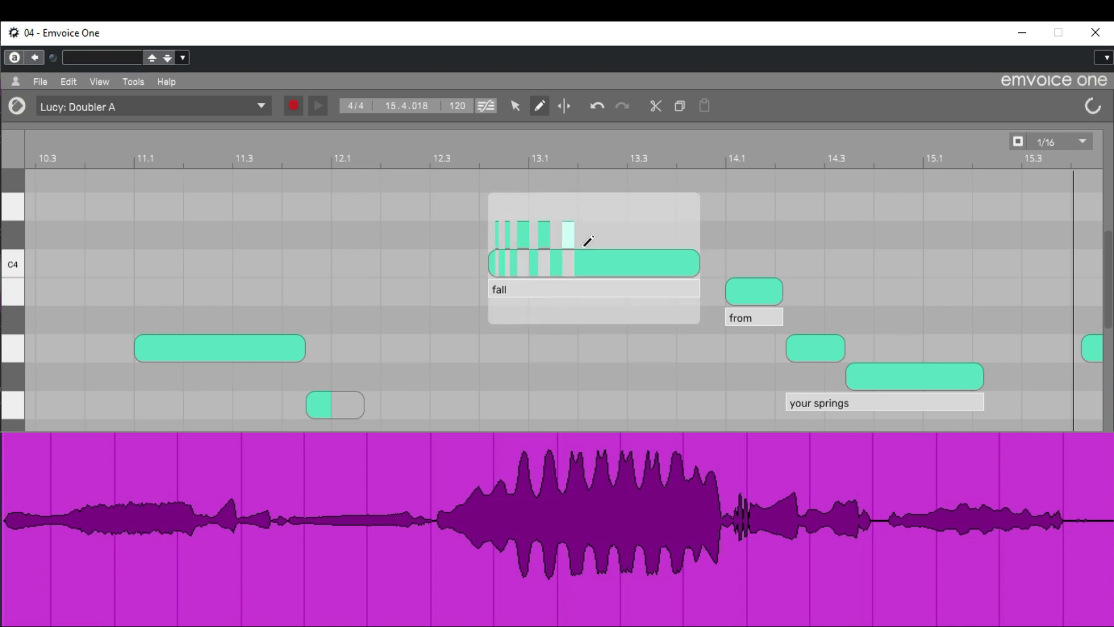
left_click(589, 239)
left_click(615, 239)
left_click(637, 240)
left_click(661, 240)
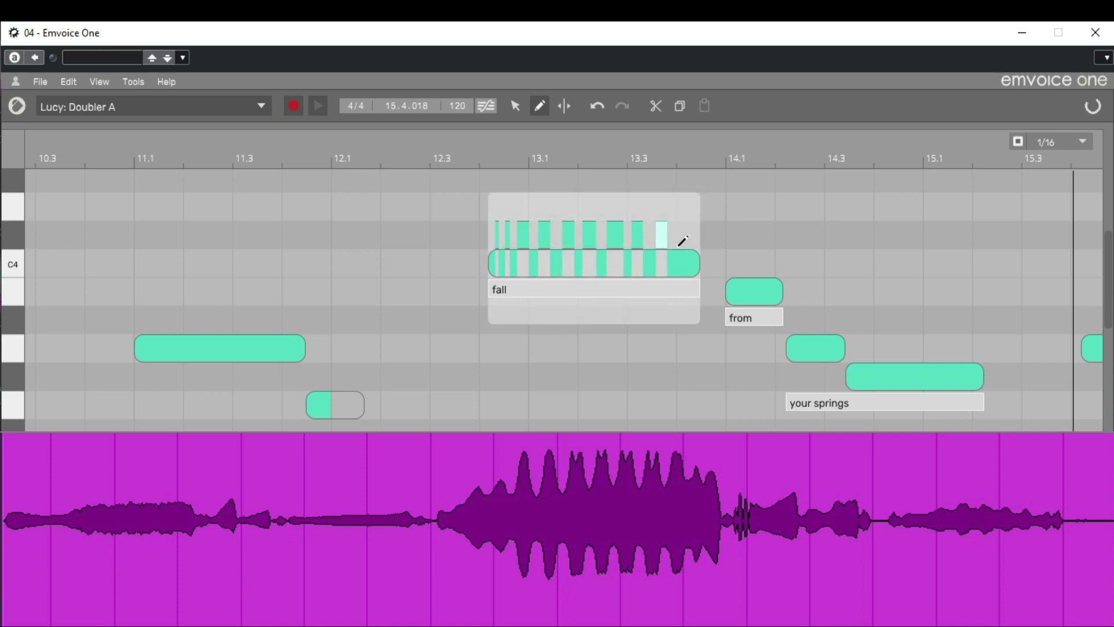
left_click(678, 242)
left_click(688, 243)
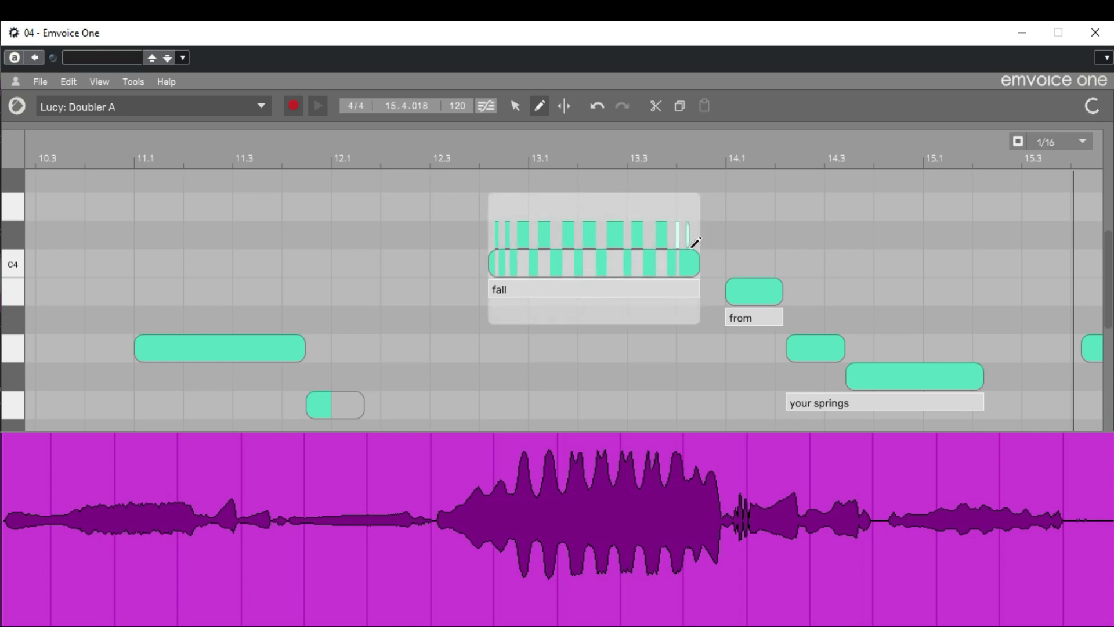
- Move the vibrato down onto 'fall' and deepen its middle blocks
left_click(516, 107)
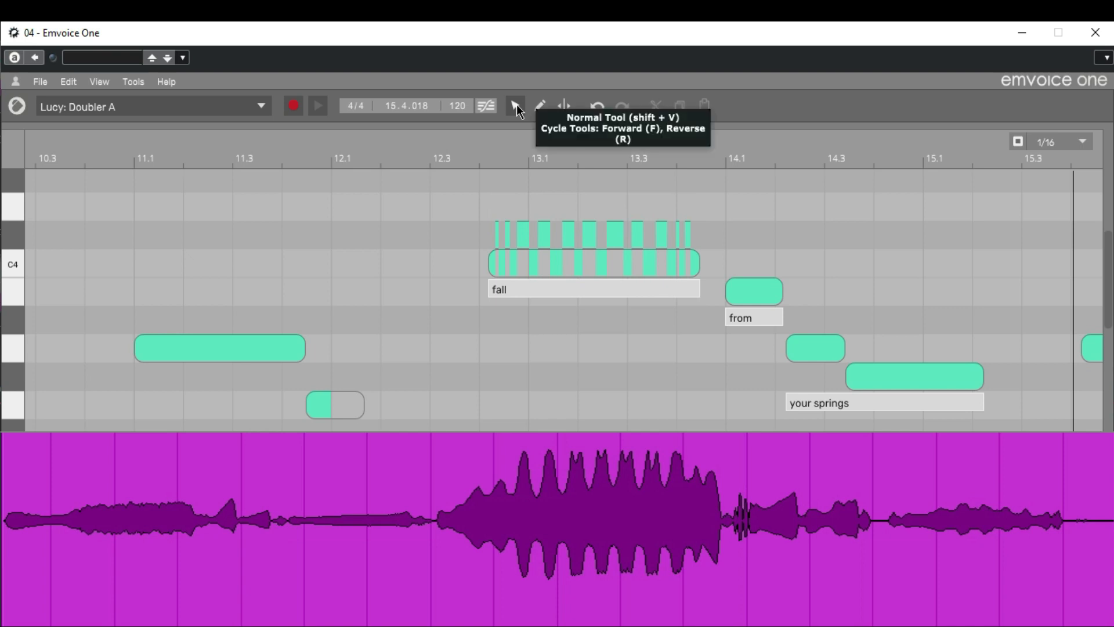
left_click_drag(694, 222, 465, 249)
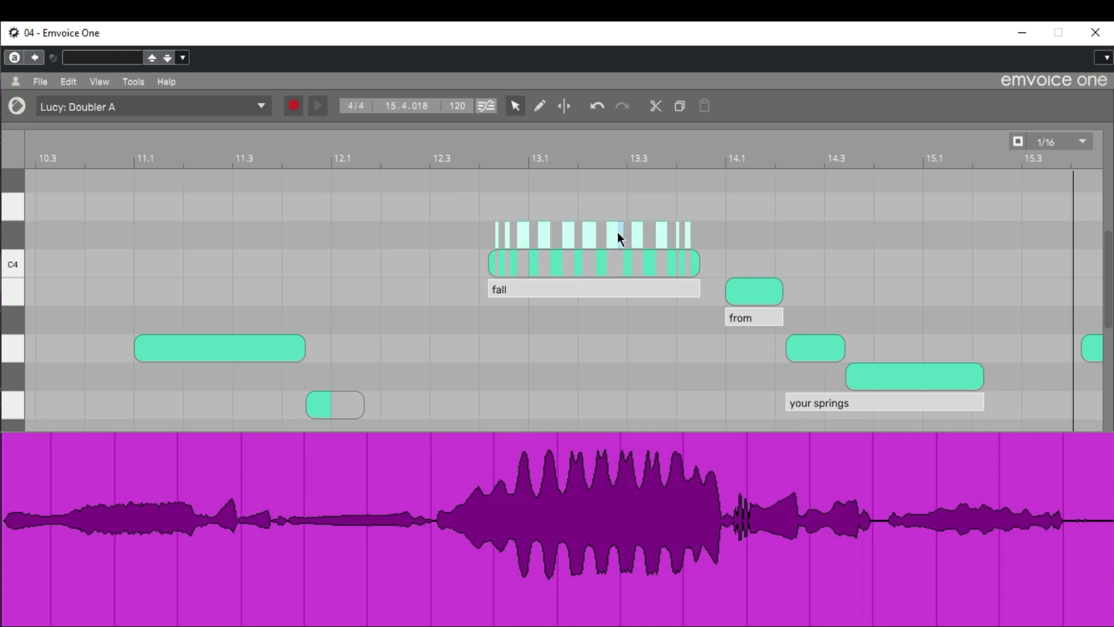
left_click_drag(618, 235, 614, 258)
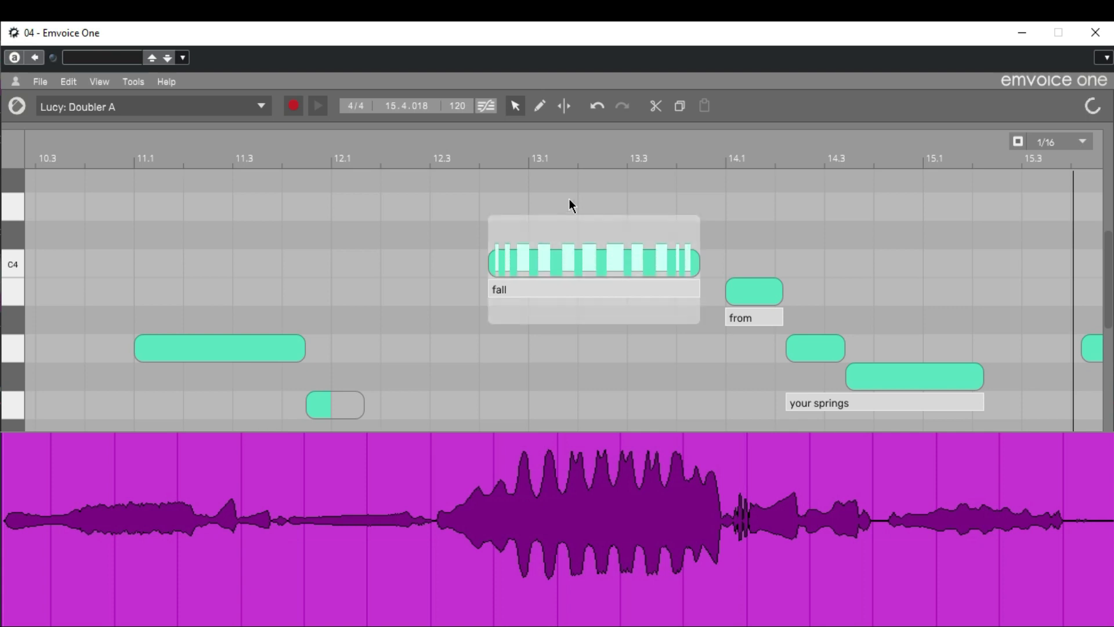
left_click_drag(521, 225, 624, 248)
left_click(424, 197)
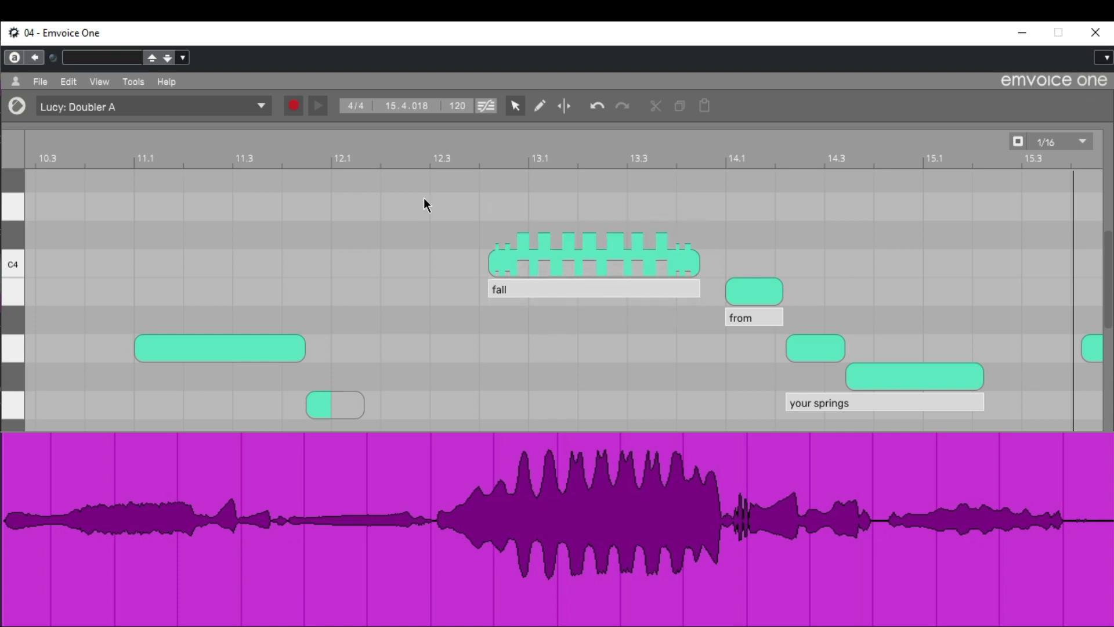
left_click_drag(448, 202, 709, 292)
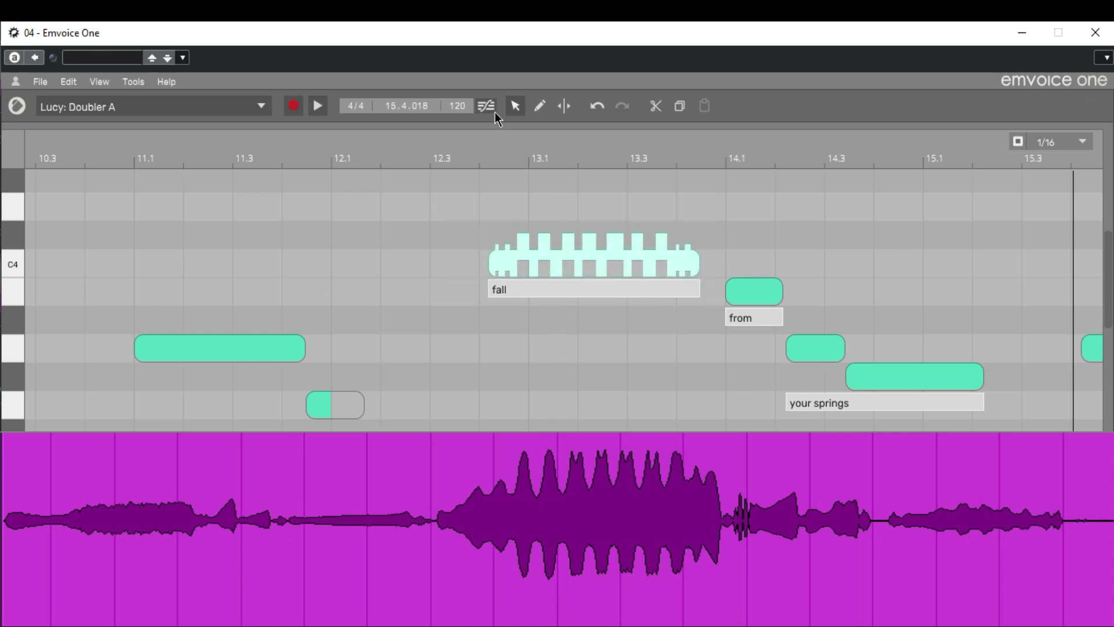
left_click(317, 107)
left_click(317, 106)
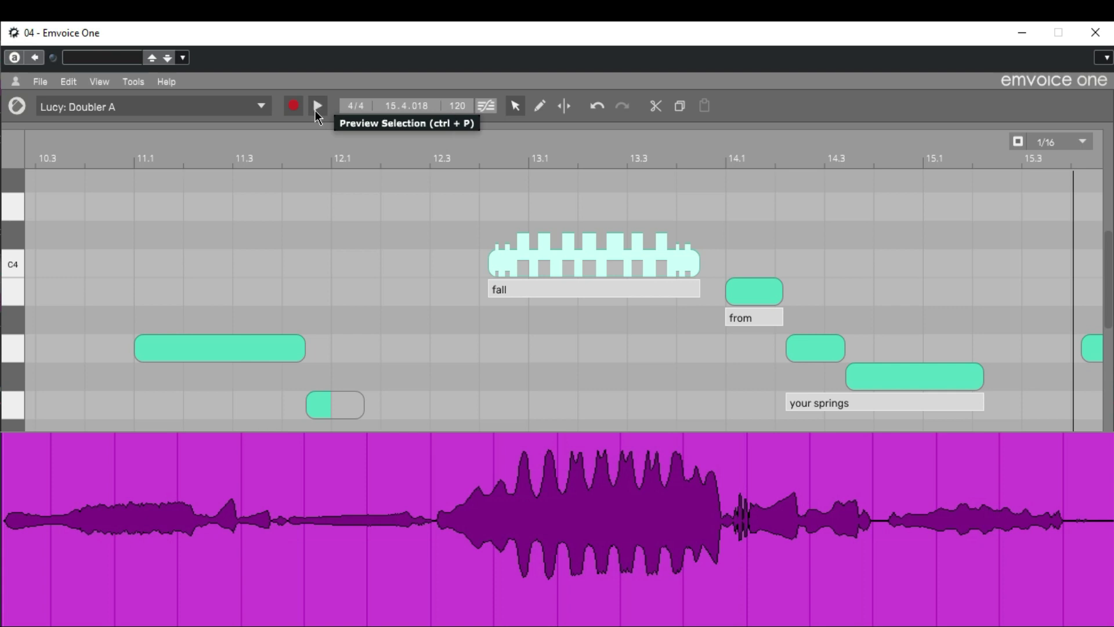
left_click(630, 372)
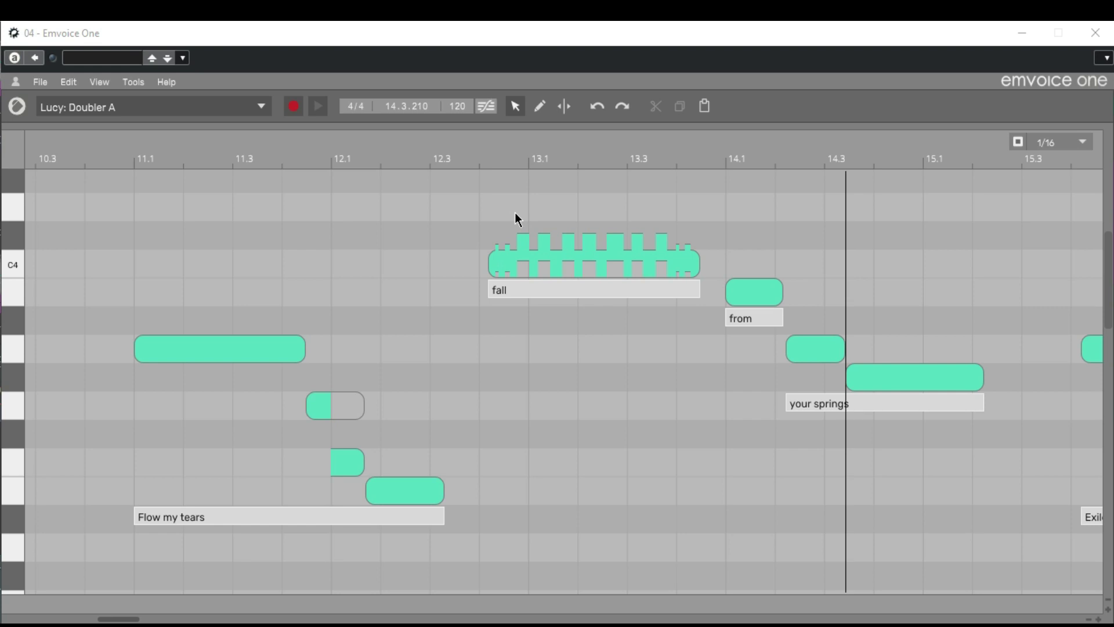
- Copy the 'fall' vibrato and paste it onto the 'Flow my tears' and 'your springs' notes
left_click_drag(549, 219, 610, 239)
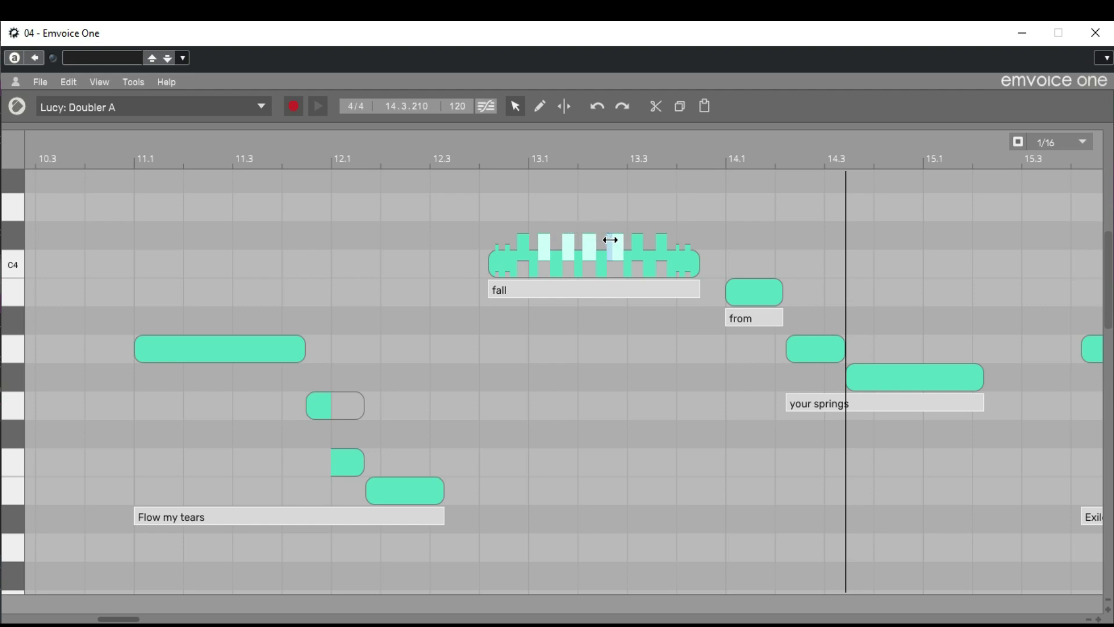
left_click(203, 354)
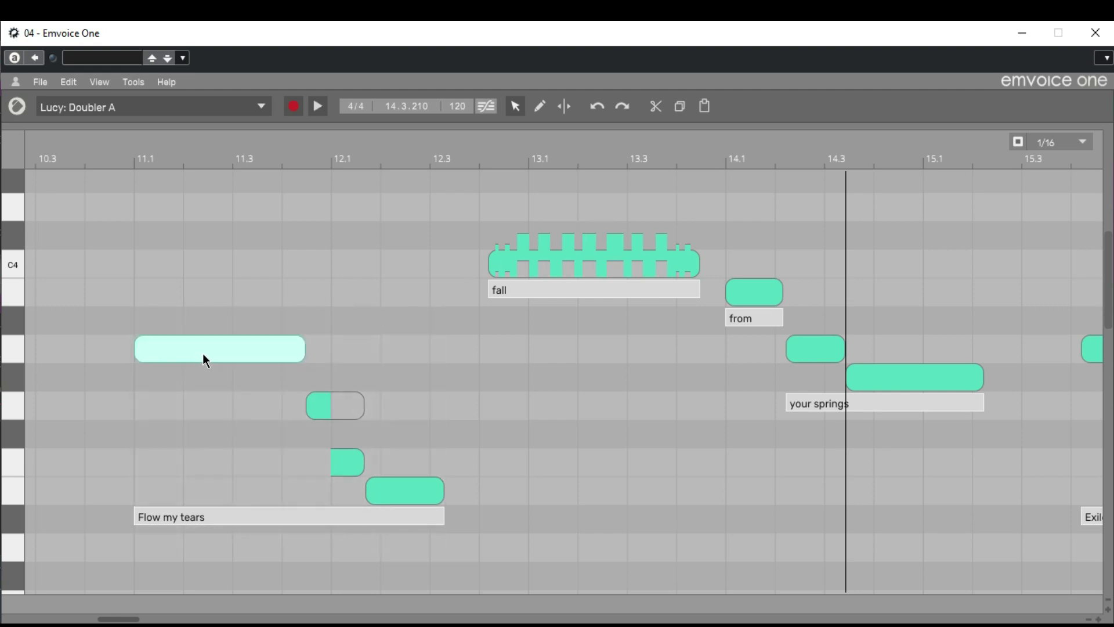
key("ctrl+v")
left_click(877, 378)
key("ctrl+v")
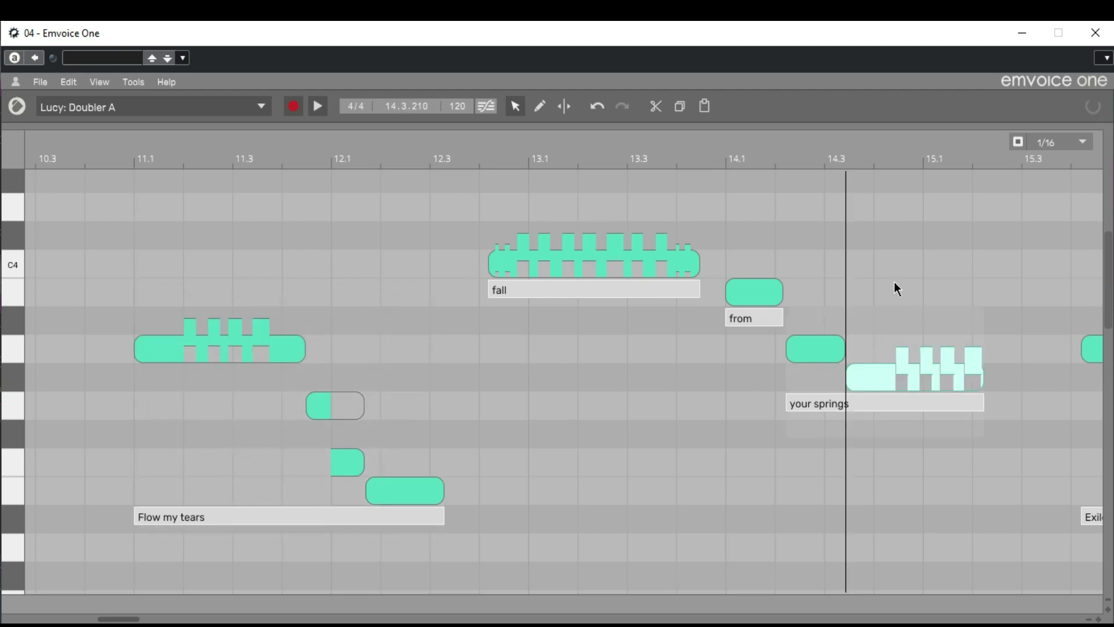
left_click(719, 484)
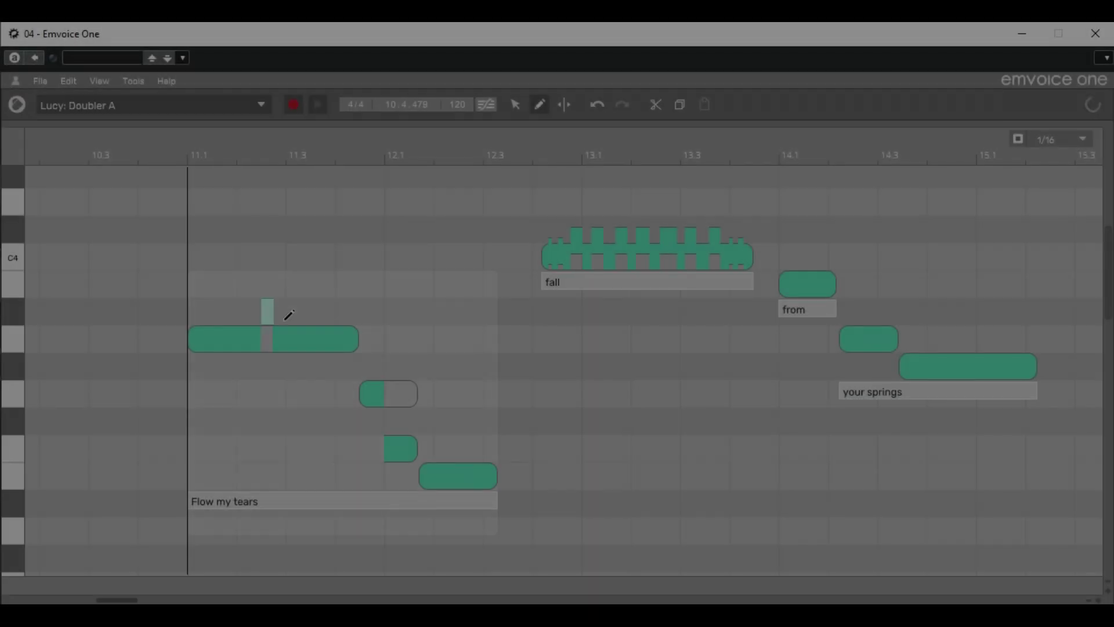
- Draw extra vibrato over 'Flow my tears', 'from' and both 'your springs' notes
mouse_move(286, 316)
left_mouse_down()
mouse_move(350, 312)
mouse_move(269, 307)
mouse_move(271, 330)
left_mouse_up()
left_click_drag(802, 250, 823, 255)
left_click_drag(851, 305, 878, 313)
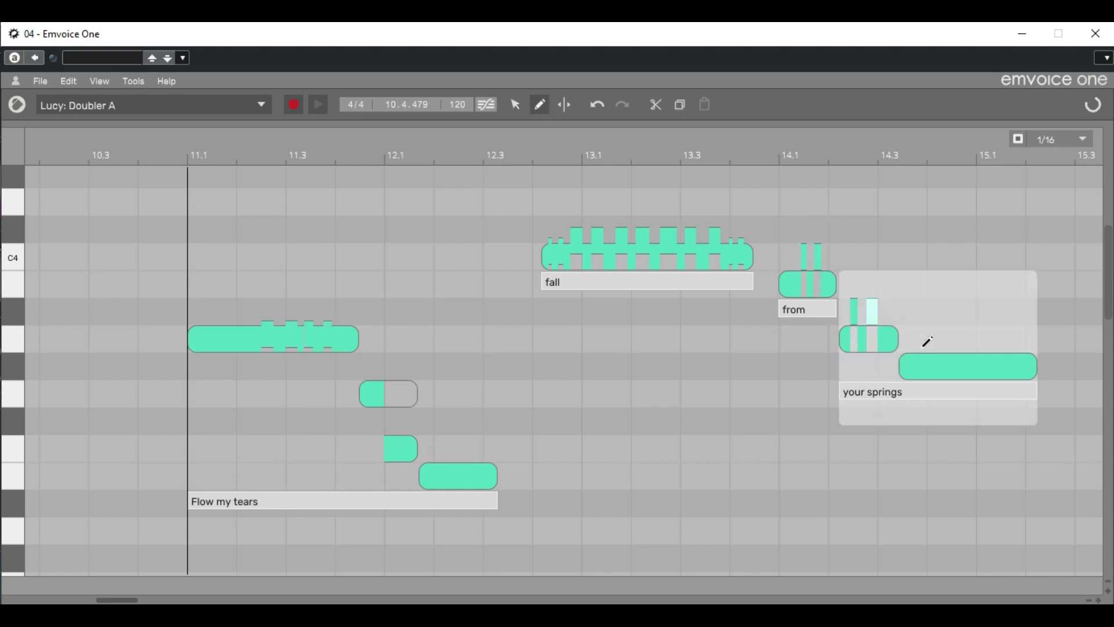
left_click_drag(927, 342, 1022, 339)
left_click(515, 105)
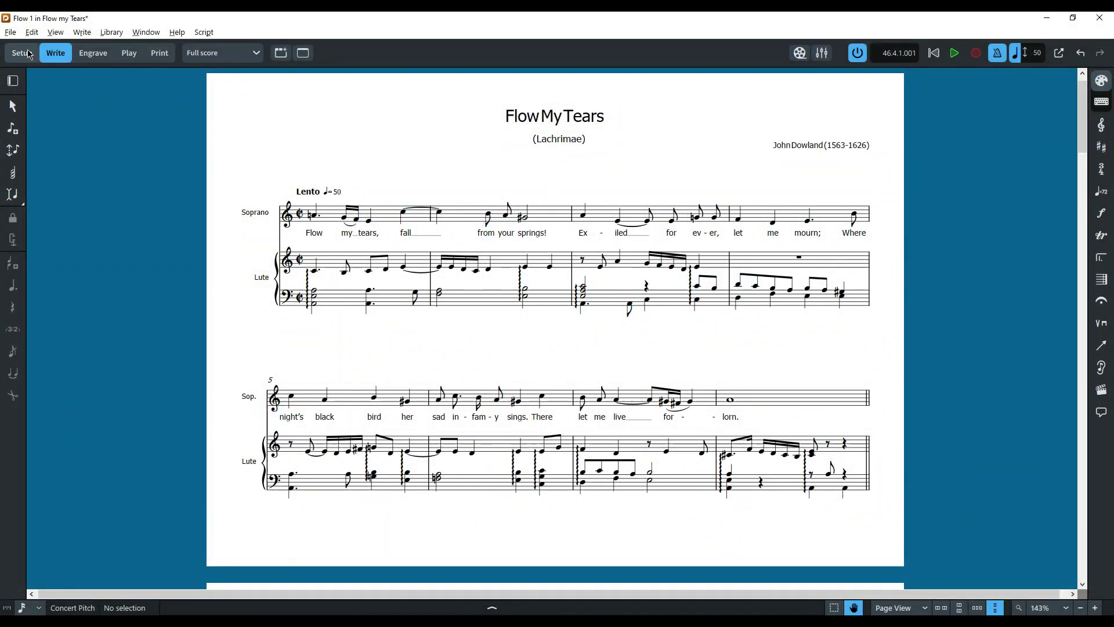
- Look at the File > Export > Audio settings, then cancel the export
left_click(18, 36)
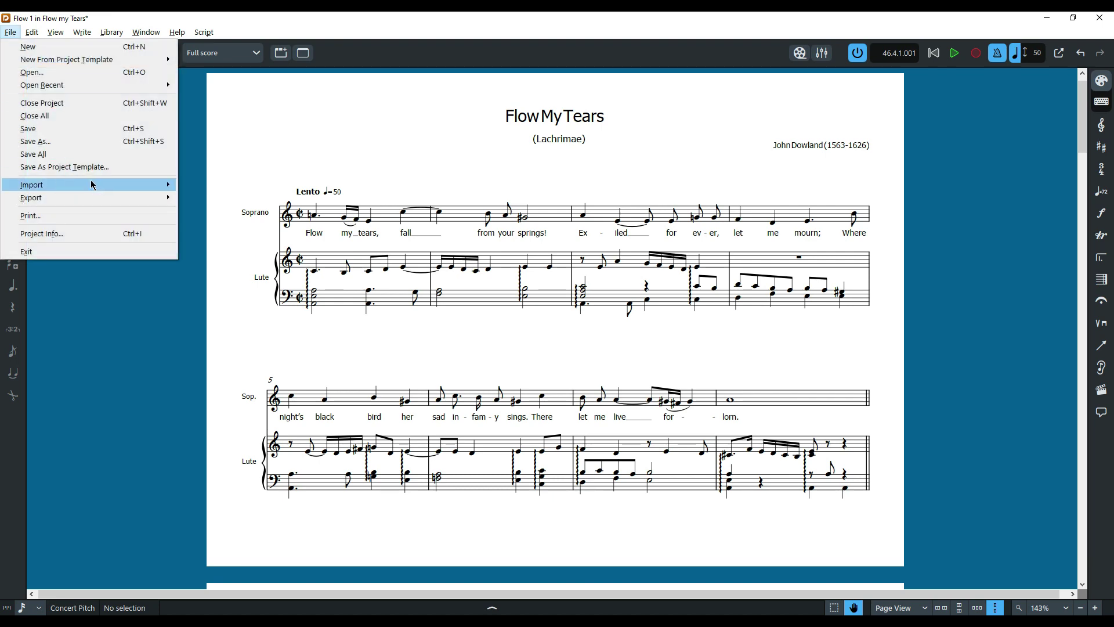
mouse_move(106, 200)
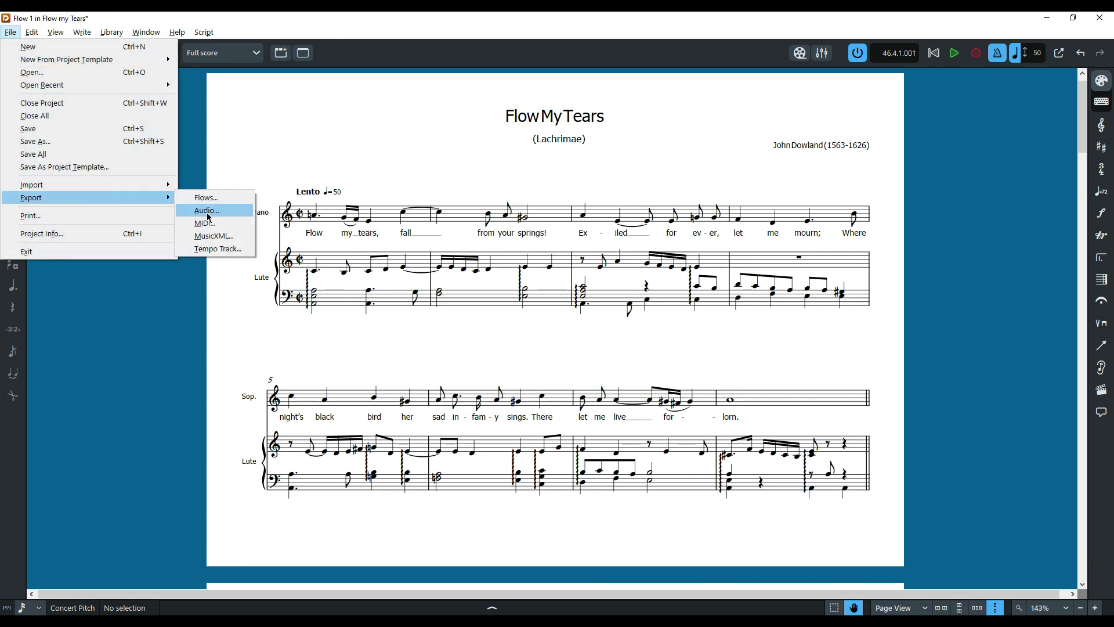
left_click(207, 211)
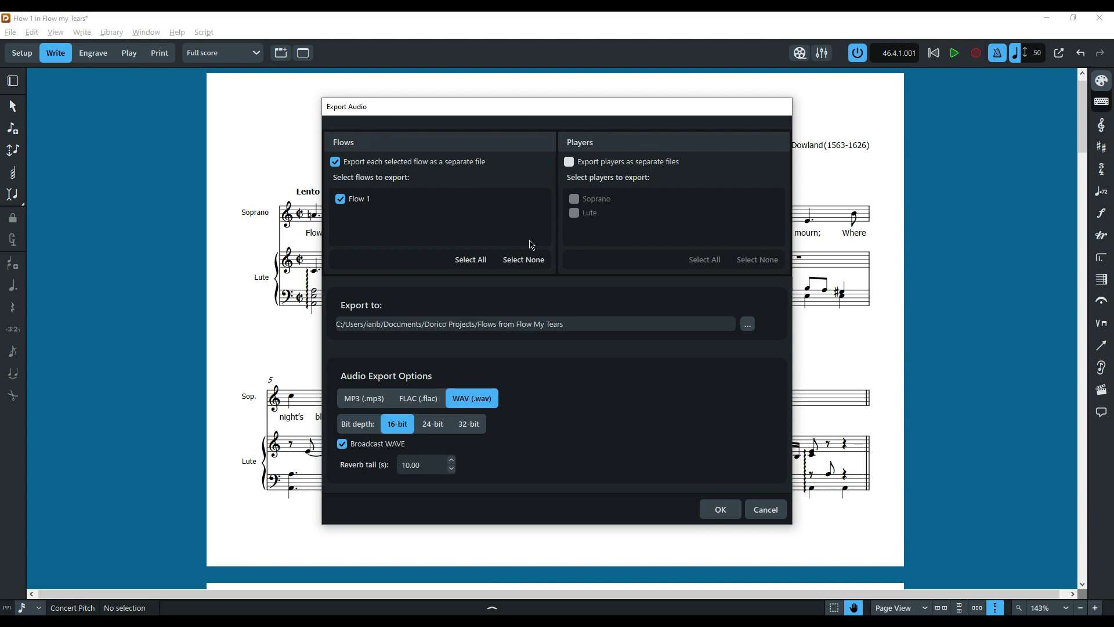
left_click(776, 513)
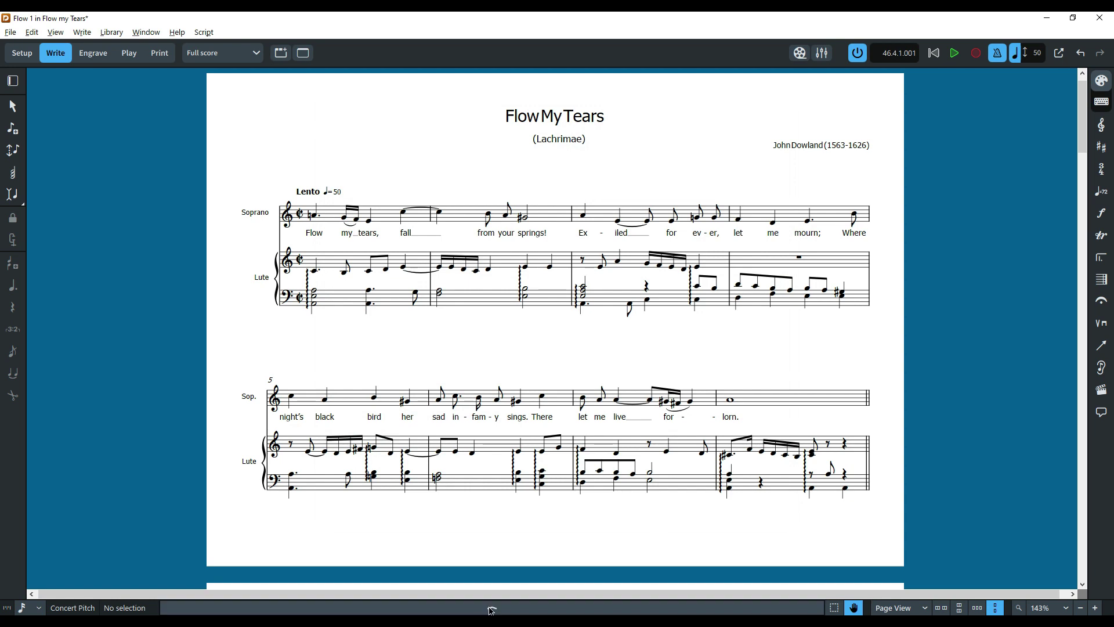
- In the Mixer, lower Soprano to -6.70 and Lute to -5.02
left_click(492, 610)
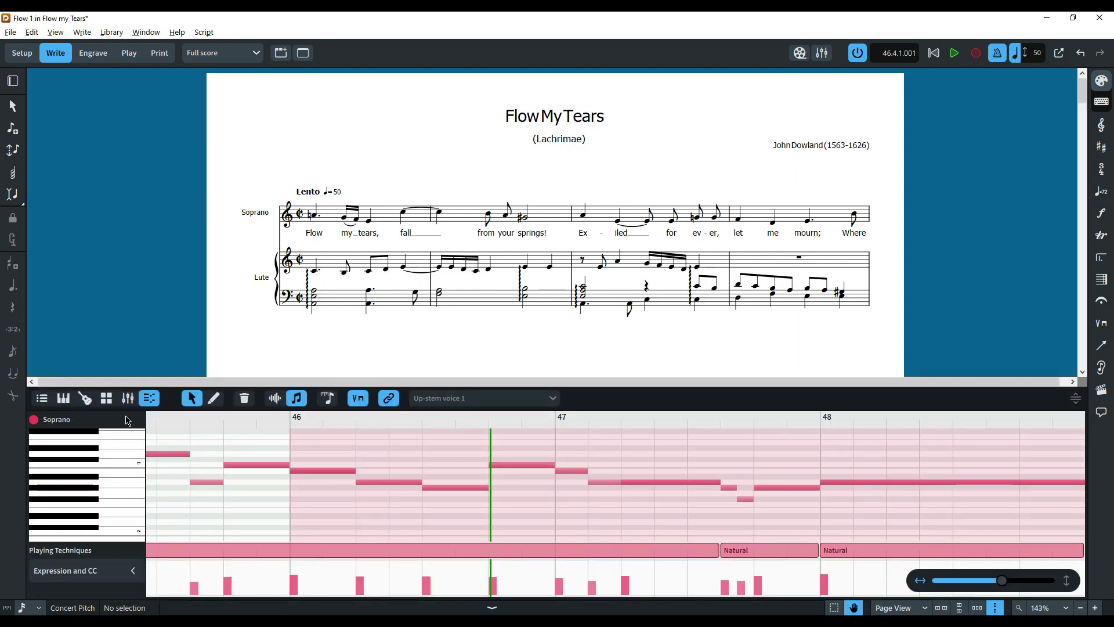
left_click(129, 399)
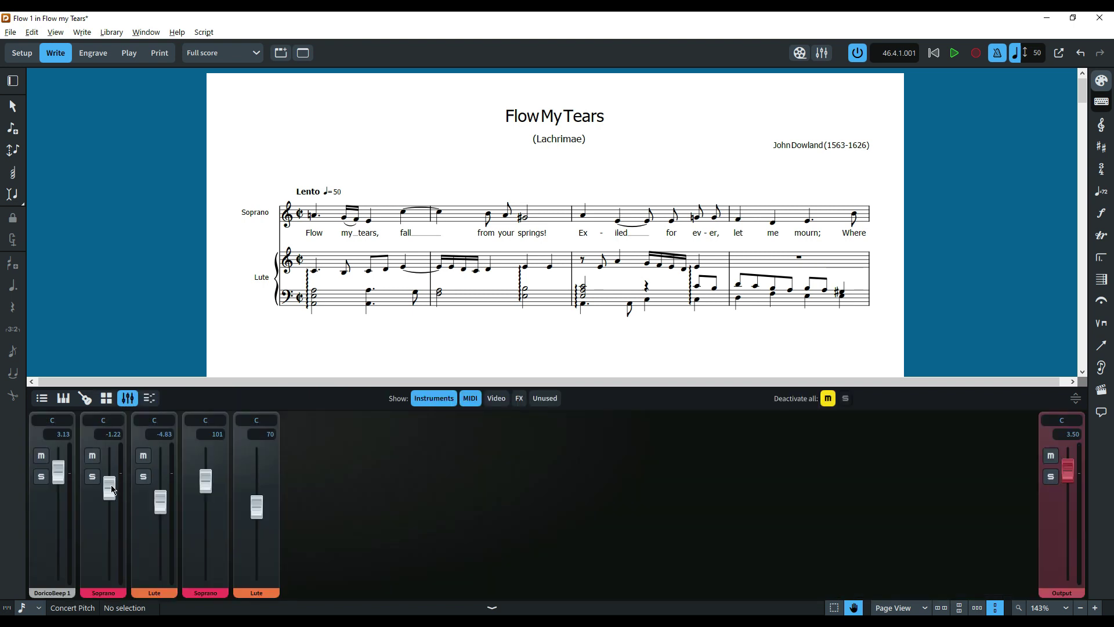
left_click_drag(109, 487, 155, 509)
left_click_drag(206, 481, 257, 515)
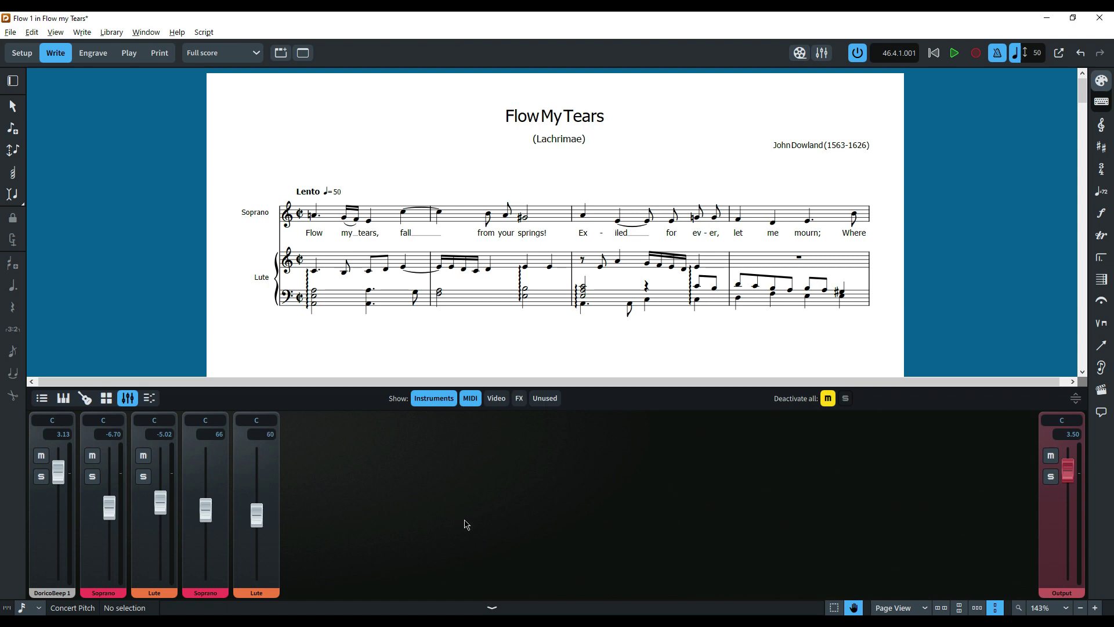
left_click(497, 608)
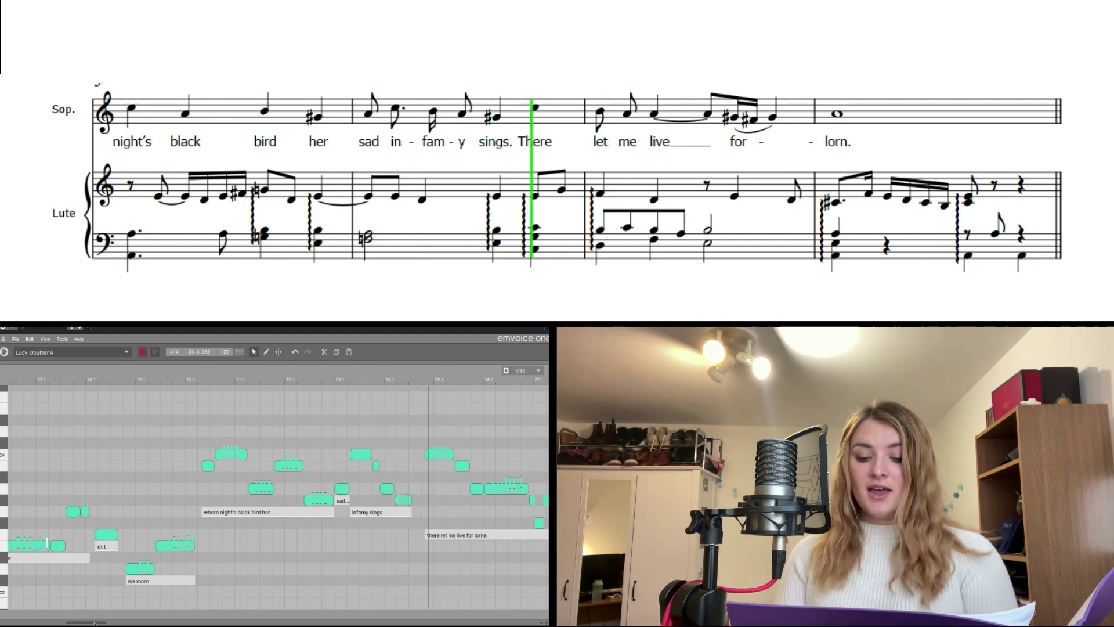
- Keep the playhead in view through the later phrases, from 'Hark you shadows' onward
left_click_drag(90, 623, 139, 624)
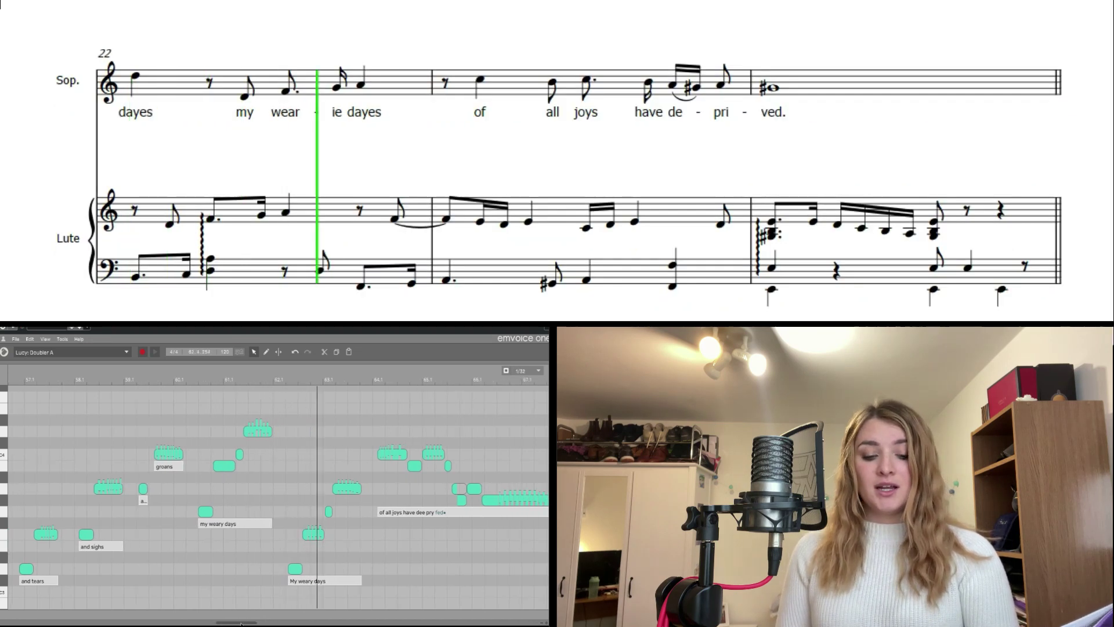
left_click_drag(241, 623, 266, 623)
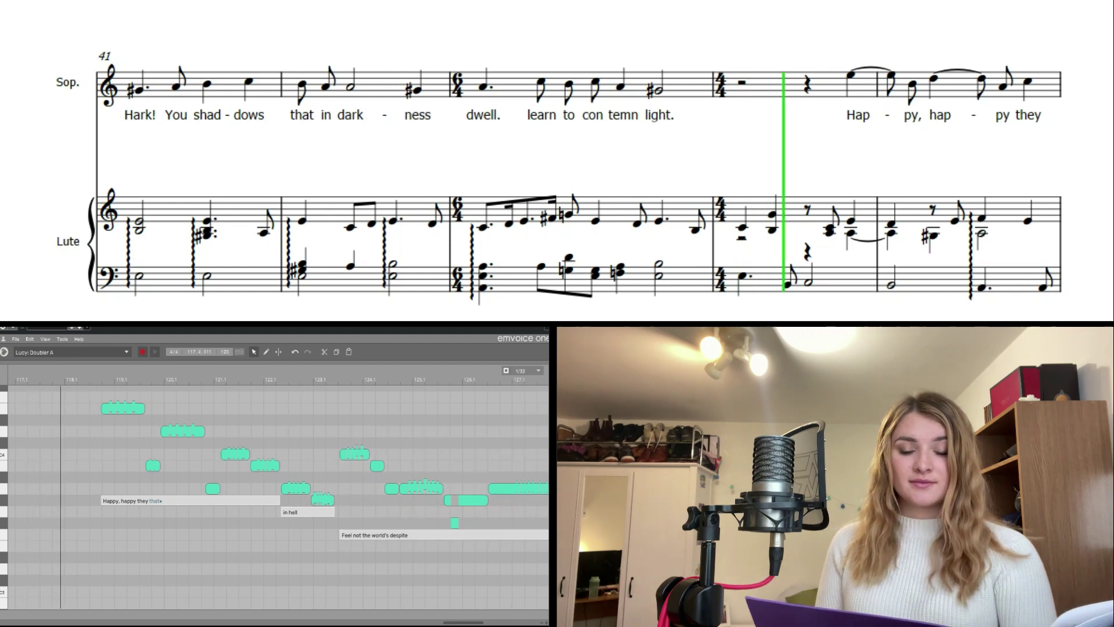
scroll(494, 550, "up", 2)
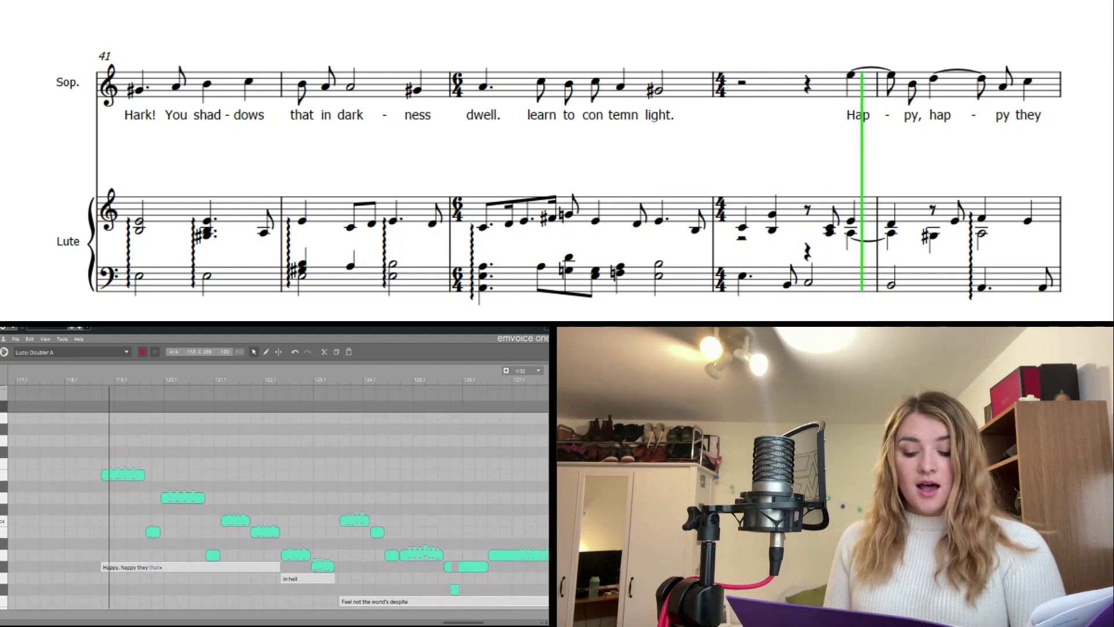